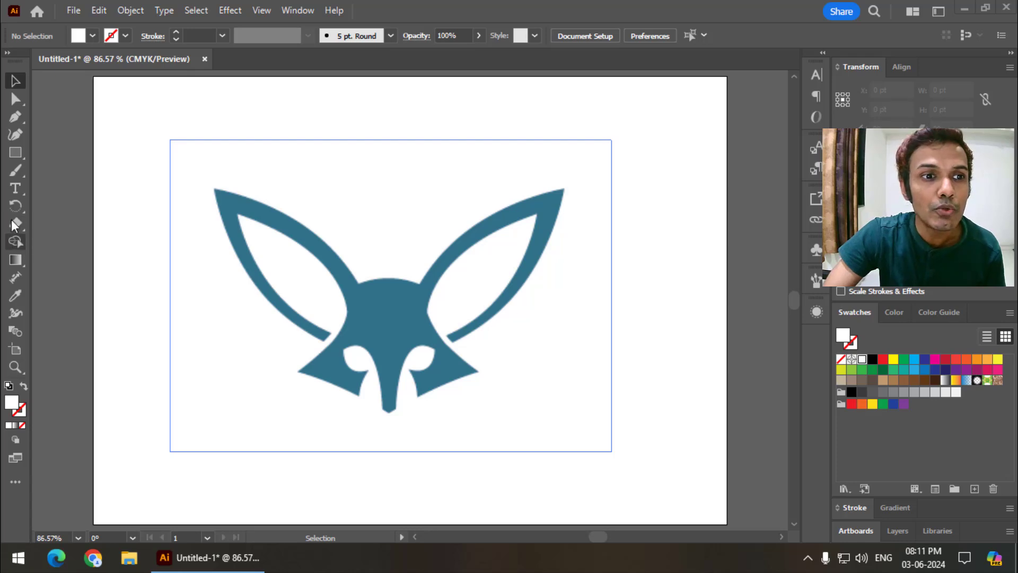
pyautogui.moveTo(17, 154); pyautogui.dragTo(56, 170)
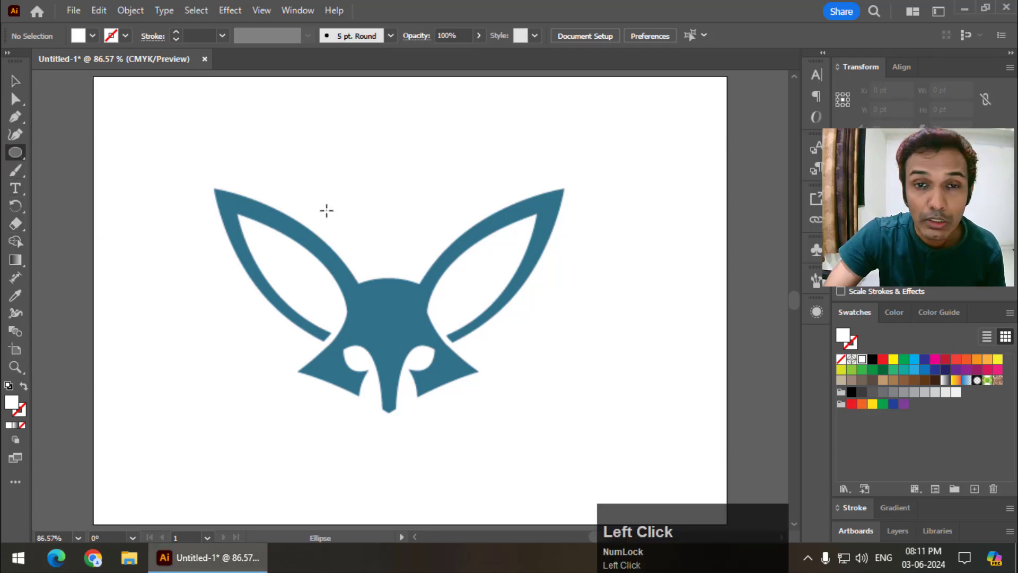
pyautogui.moveTo(347, 183); pyautogui.dragTo(409, 256)
pyautogui.click(15, 81)
pyautogui.press('Delete')
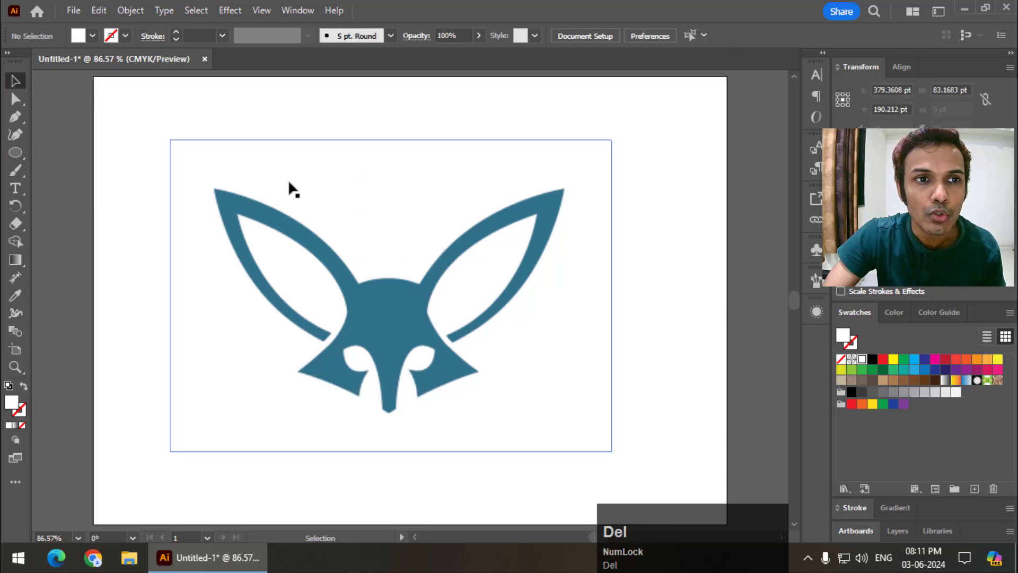
pyautogui.click(128, 10)
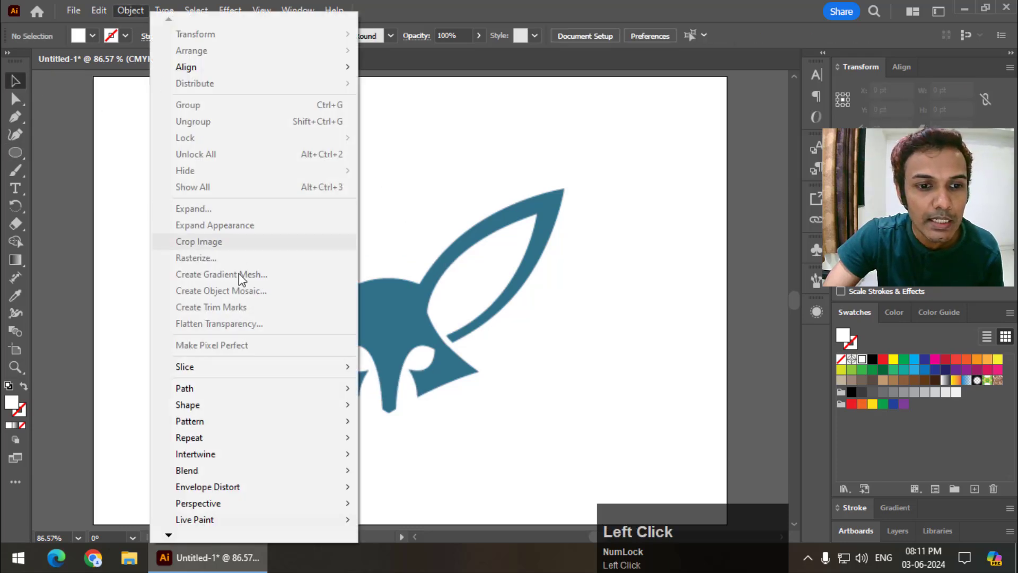
pyautogui.moveTo(215, 435)
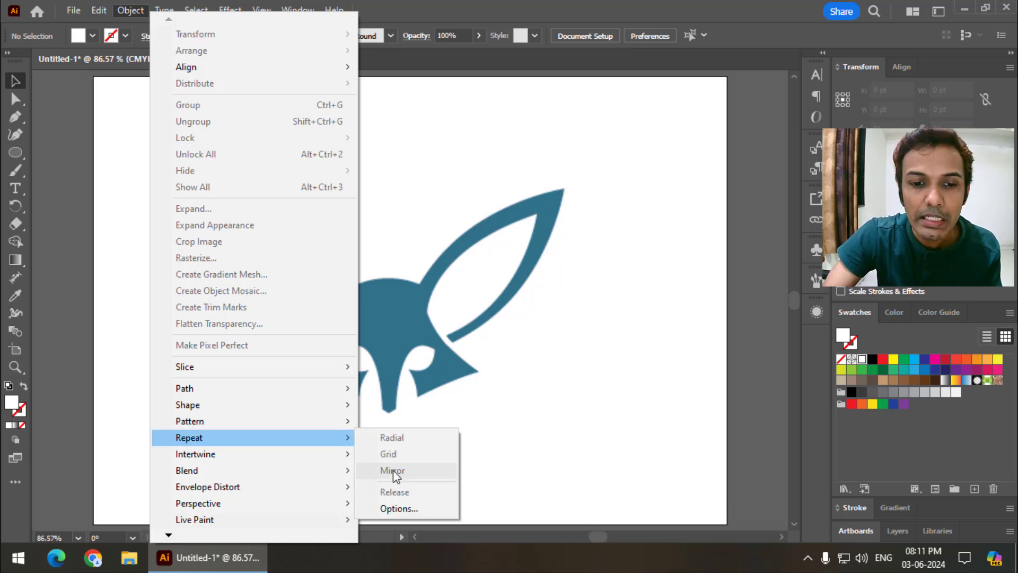
pyautogui.click(424, 264)
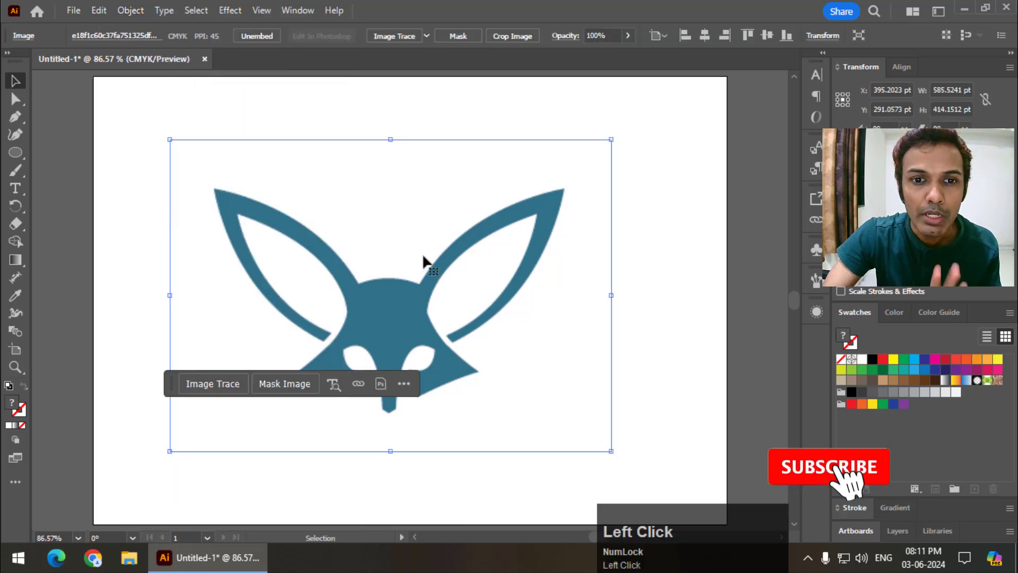
pyautogui.click(670, 226)
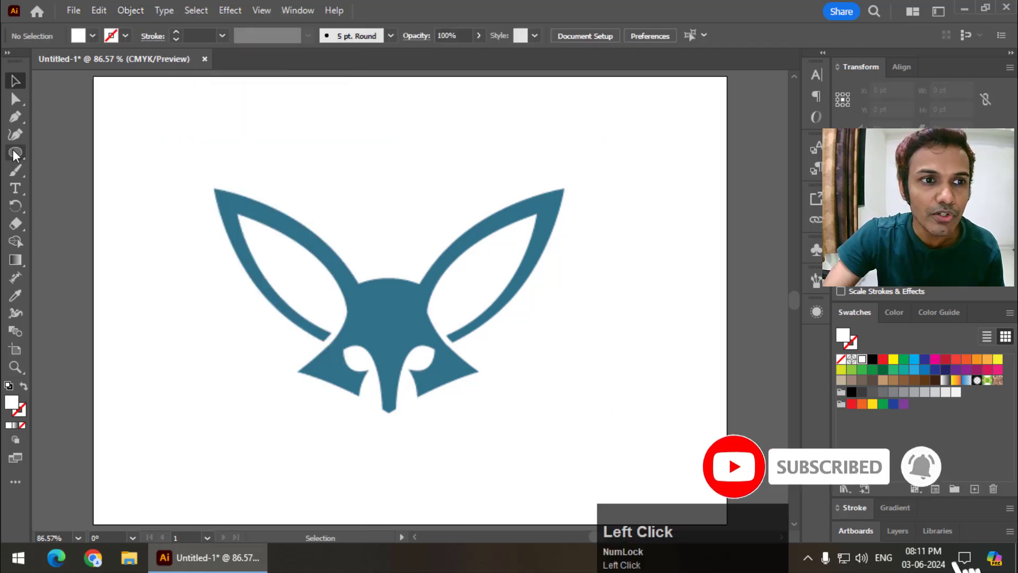
# Draw a circle about 72 pt across above the fox's head and apply a Mirror repeat to it.
pyautogui.moveTo(12, 152); pyautogui.dragTo(74, 168)
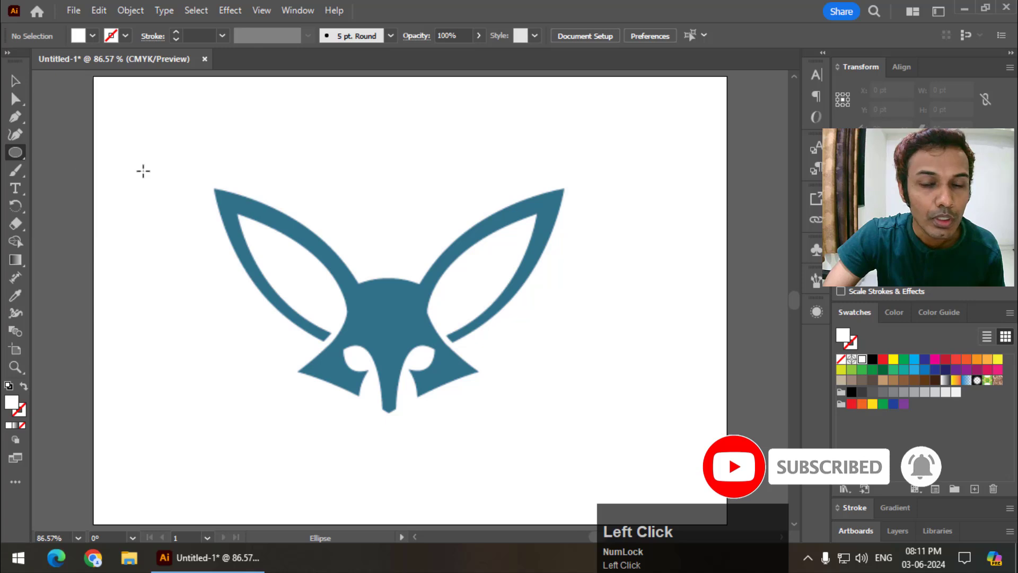
pyautogui.moveTo(360, 167); pyautogui.dragTo(416, 221)
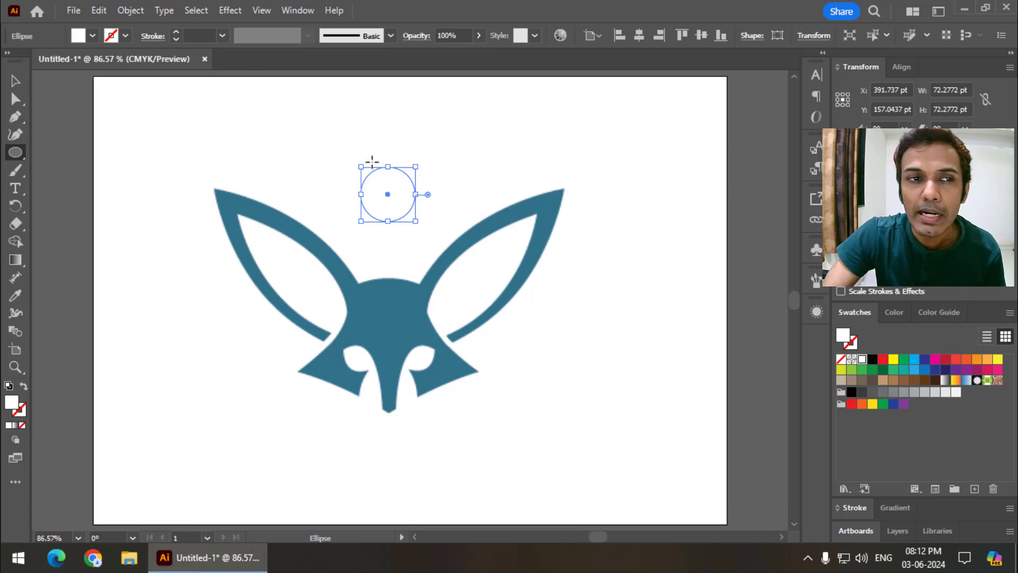
pyautogui.click(119, 11)
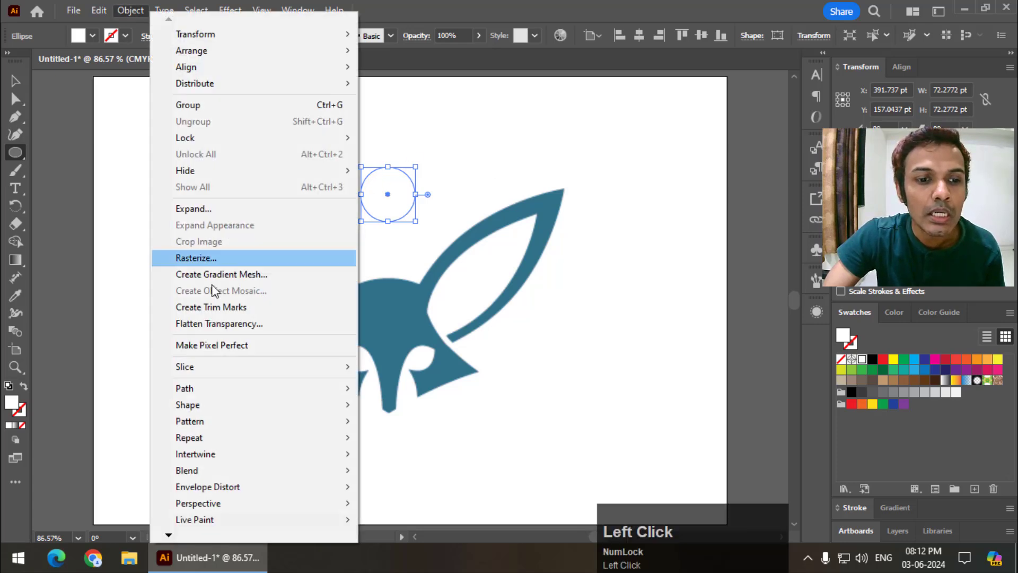
pyautogui.moveTo(226, 432)
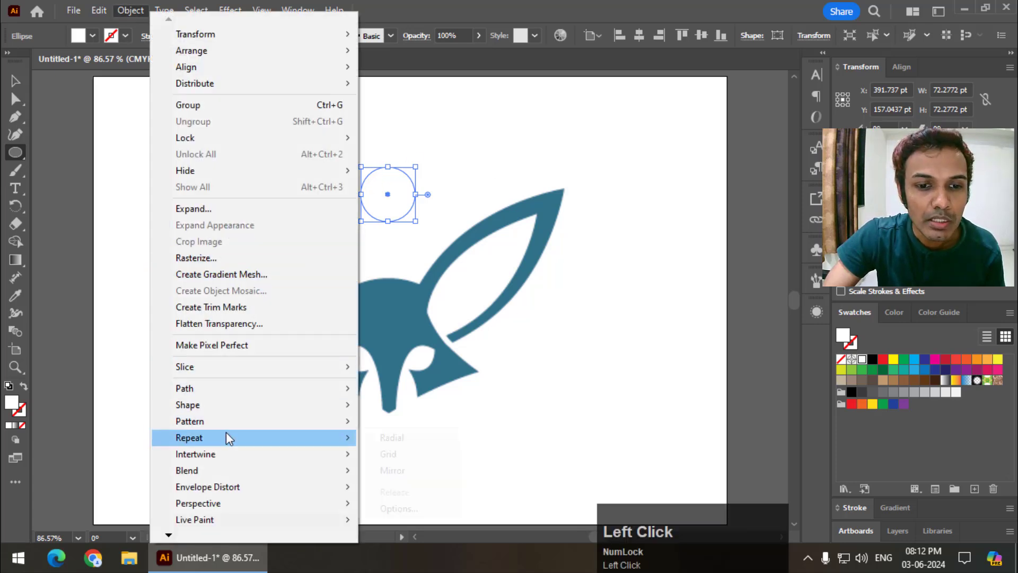
pyautogui.click(390, 476)
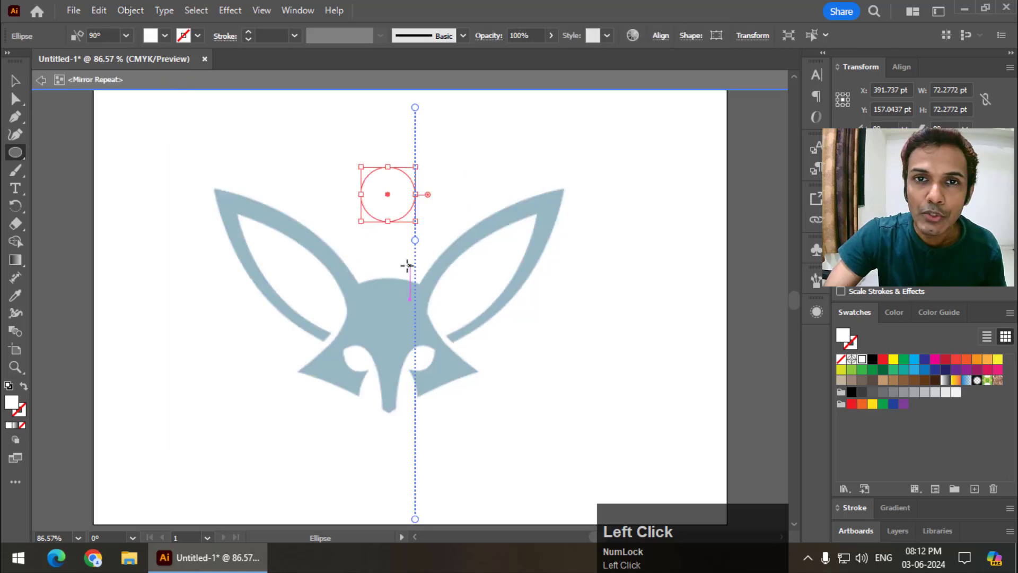
# Delete the circle inside the mirror repeat, staying in its isolation mode.
pyautogui.press('v')
pyautogui.click(407, 192)
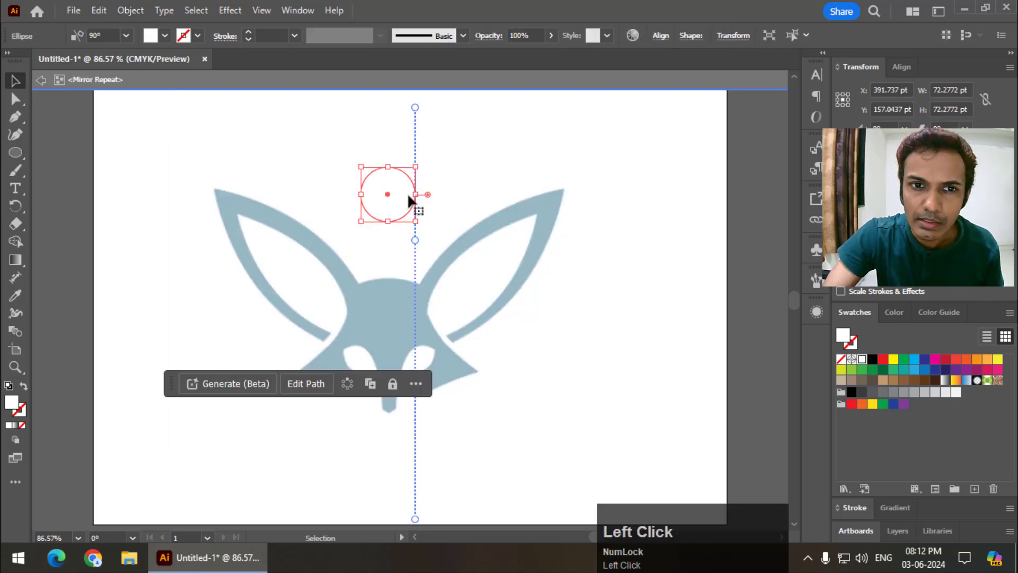
pyautogui.press('Delete')
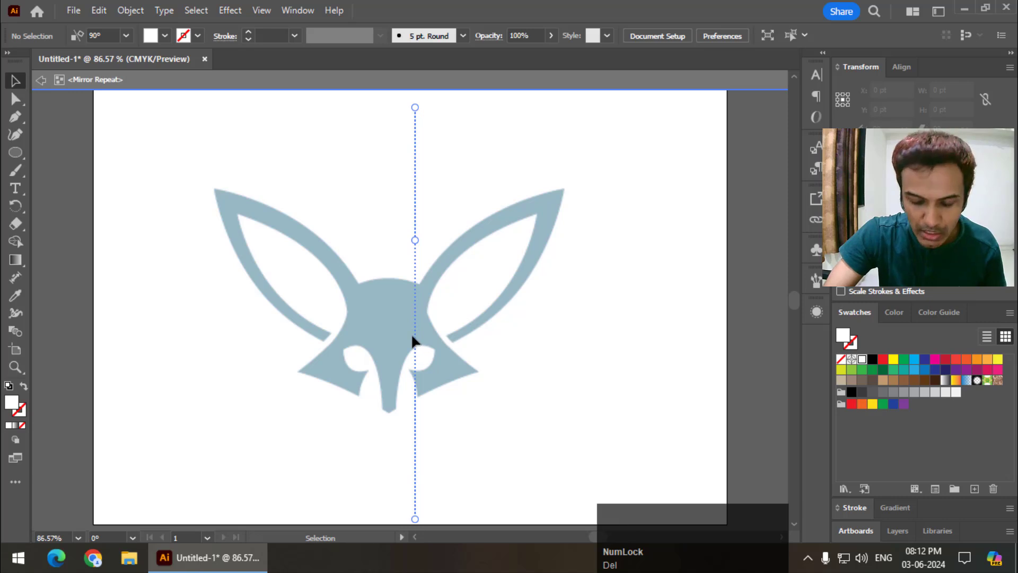
# Move the vertical mirror axis onto the centre line of the fox's head and nose.
pyautogui.hotkey('ctrl', '=')
pyautogui.hotkey('ctrl', '=')
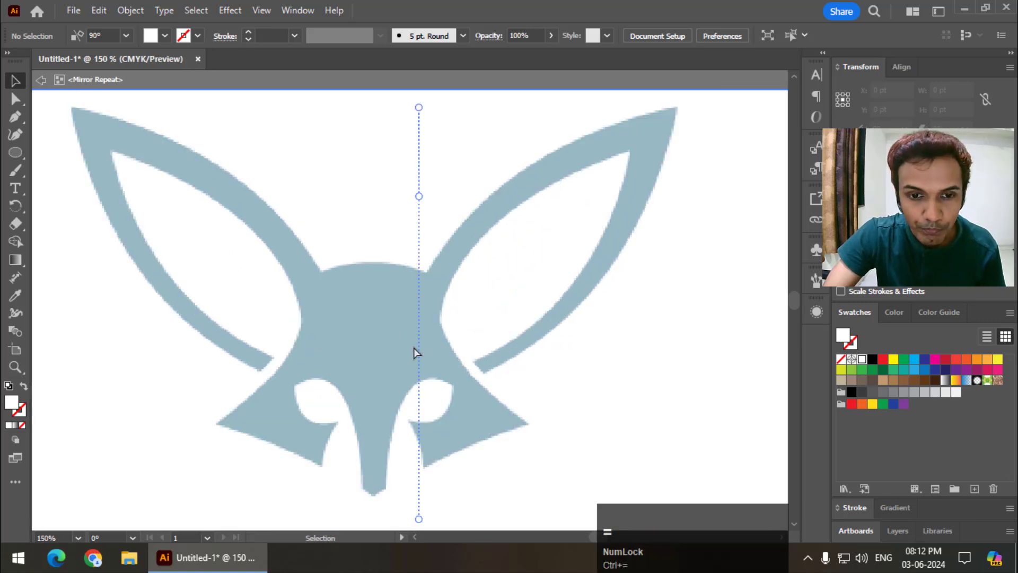
pyautogui.moveTo(431, 316); pyautogui.dragTo(495, 295)
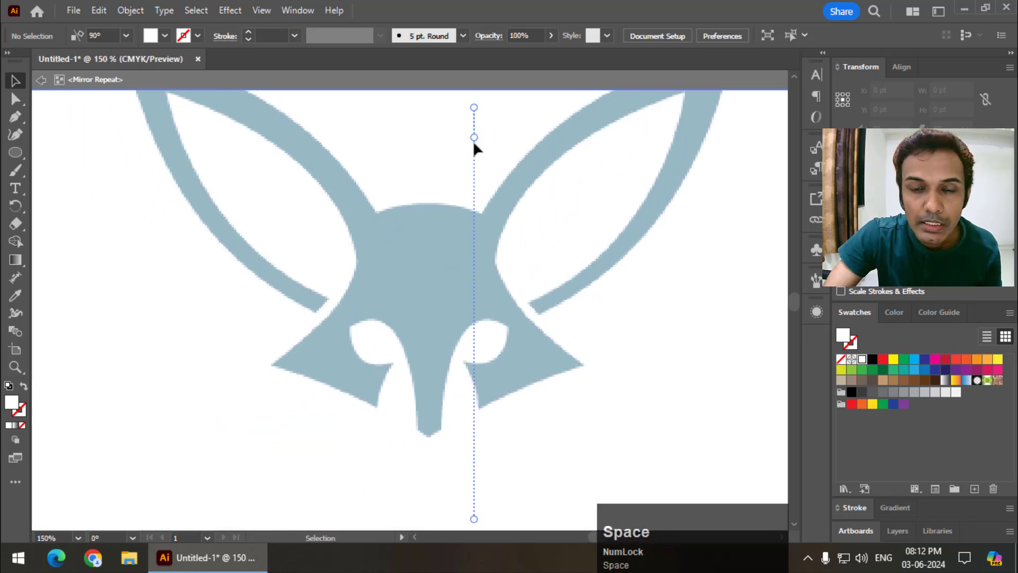
pyautogui.moveTo(474, 139); pyautogui.dragTo(428, 143)
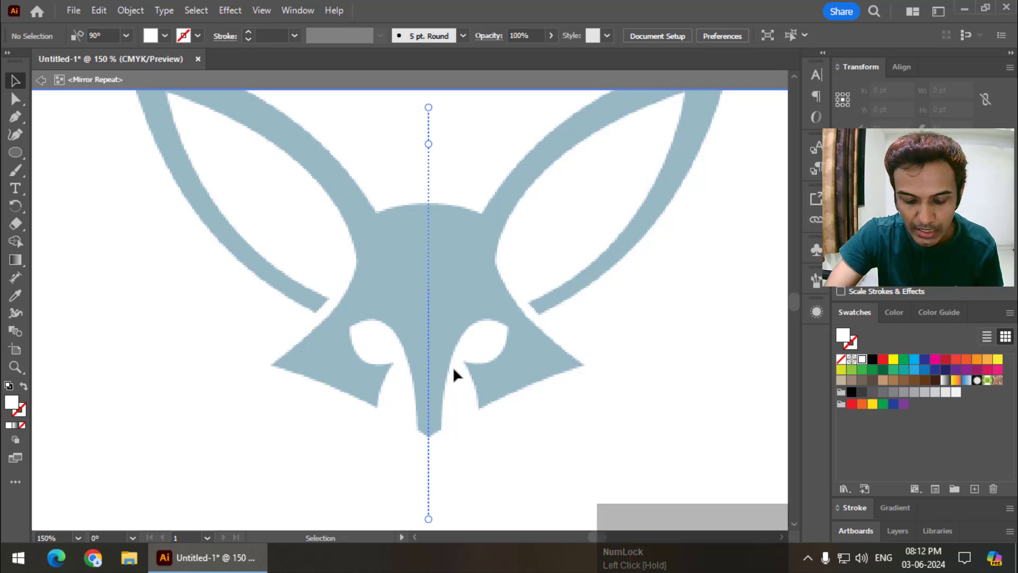
# Start a Pen path at the nose tip on the mirror axis and trace the left side of the snout up to the eye.
pyautogui.hotkey('ctrl', '-')
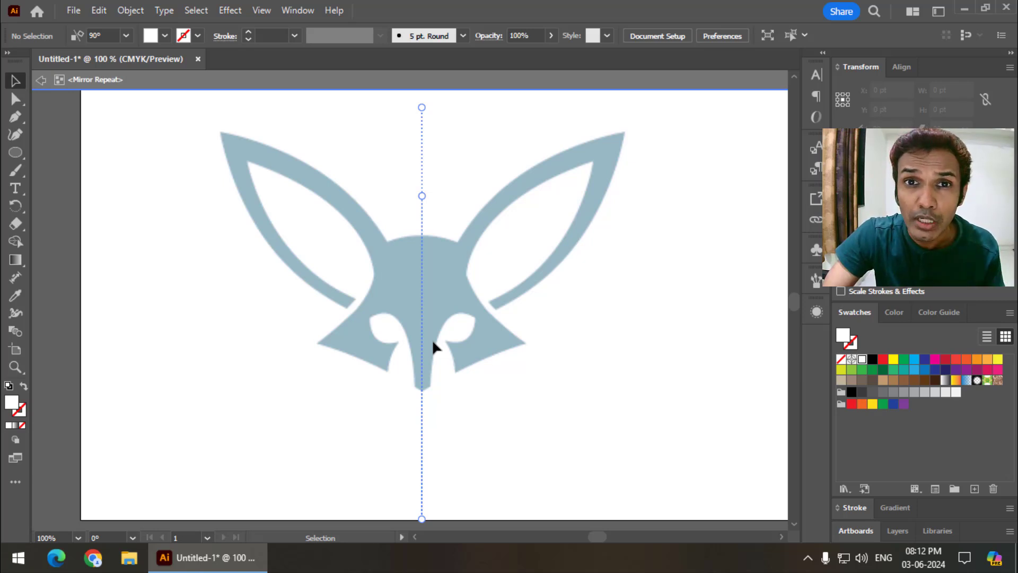
pyautogui.click(15, 117)
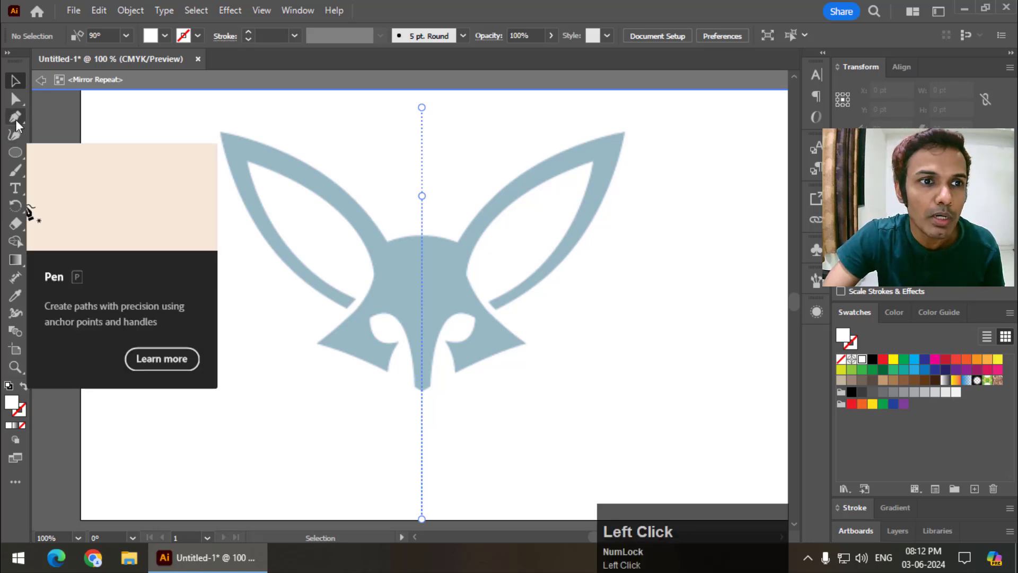
pyautogui.rightClick(17, 118)
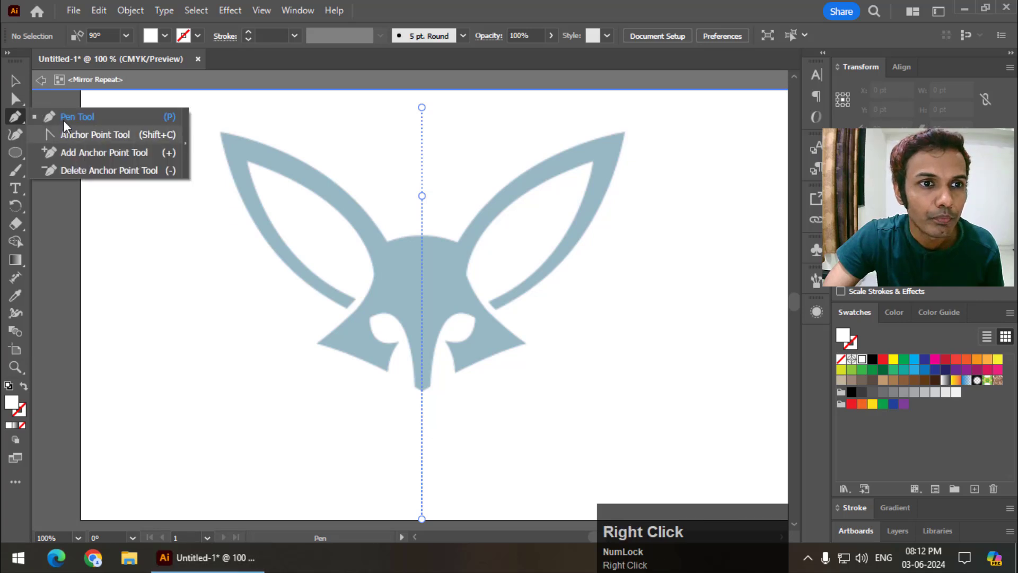
pyautogui.click(63, 118)
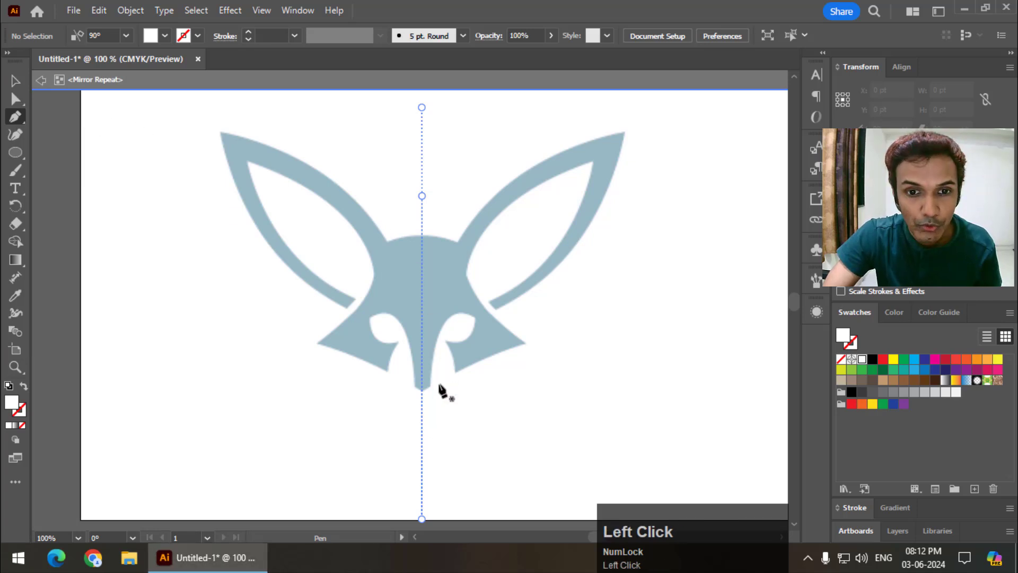
pyautogui.hotkey('ctrl', '=')
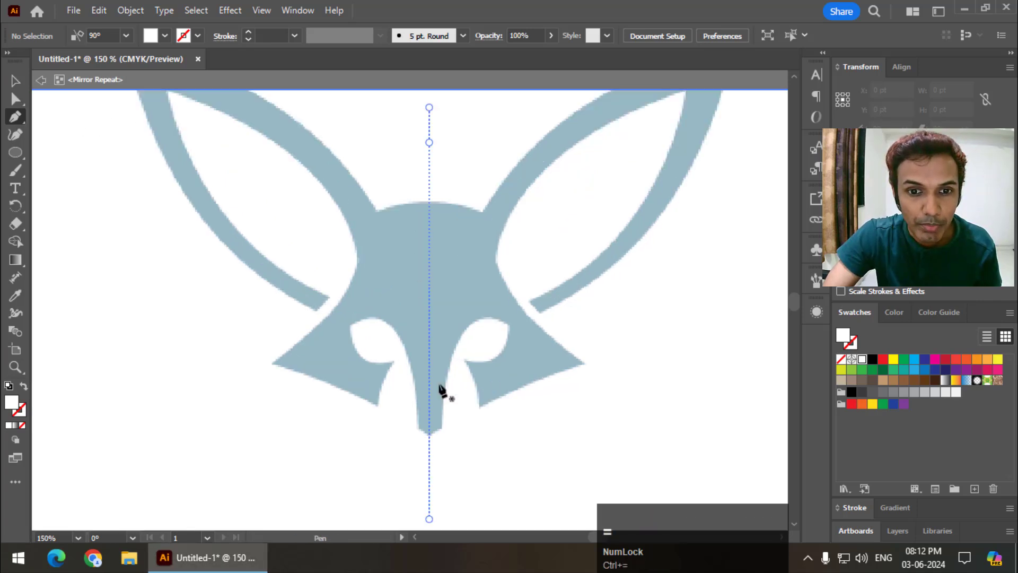
pyautogui.click(428, 435)
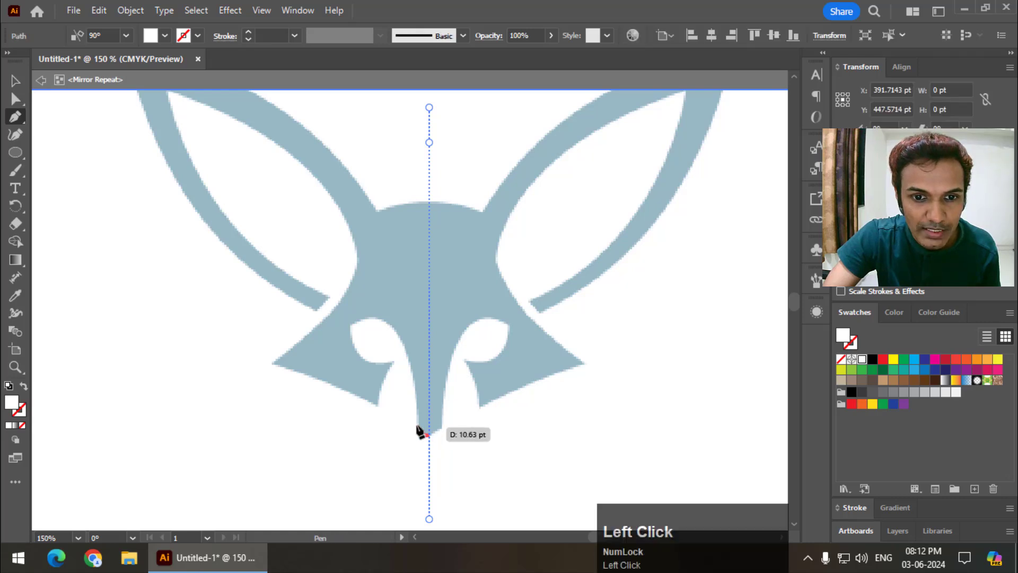
pyautogui.click(416, 425)
pyautogui.click(398, 335)
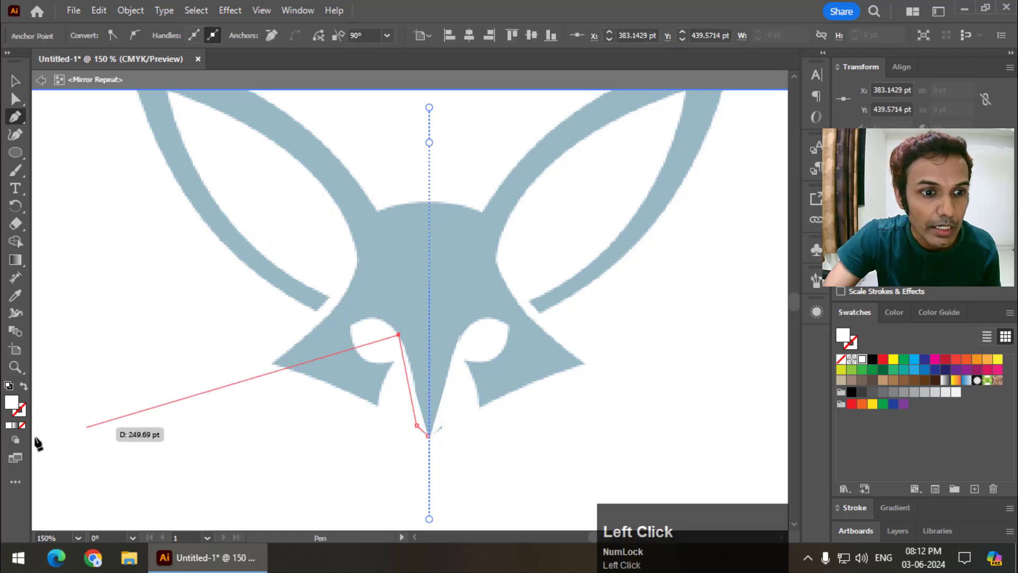
# Swap fill and stroke so the path has no fill, and set the stroke colour to black (000000).
pyautogui.click(24, 386)
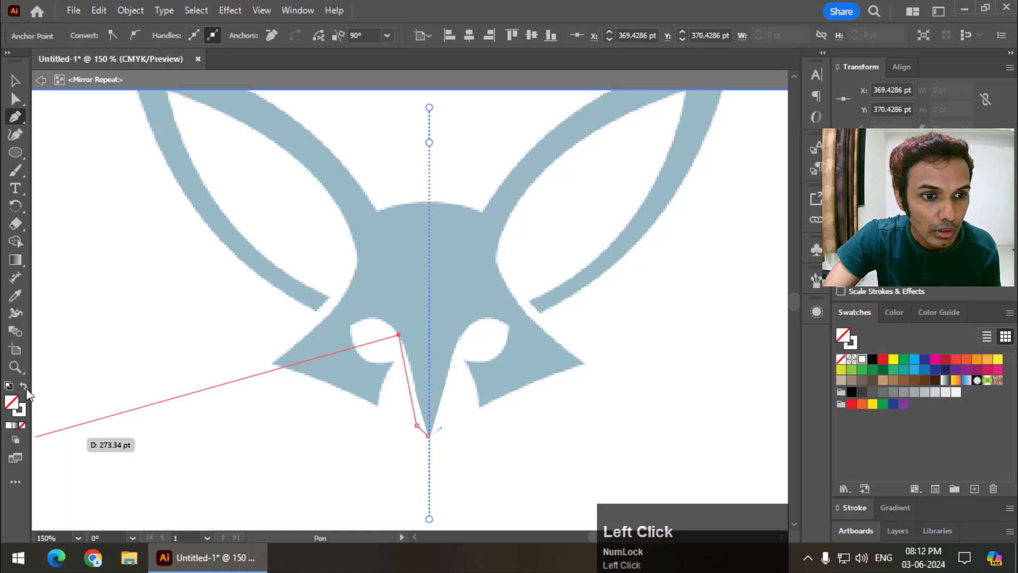
pyautogui.doubleClick(24, 410)
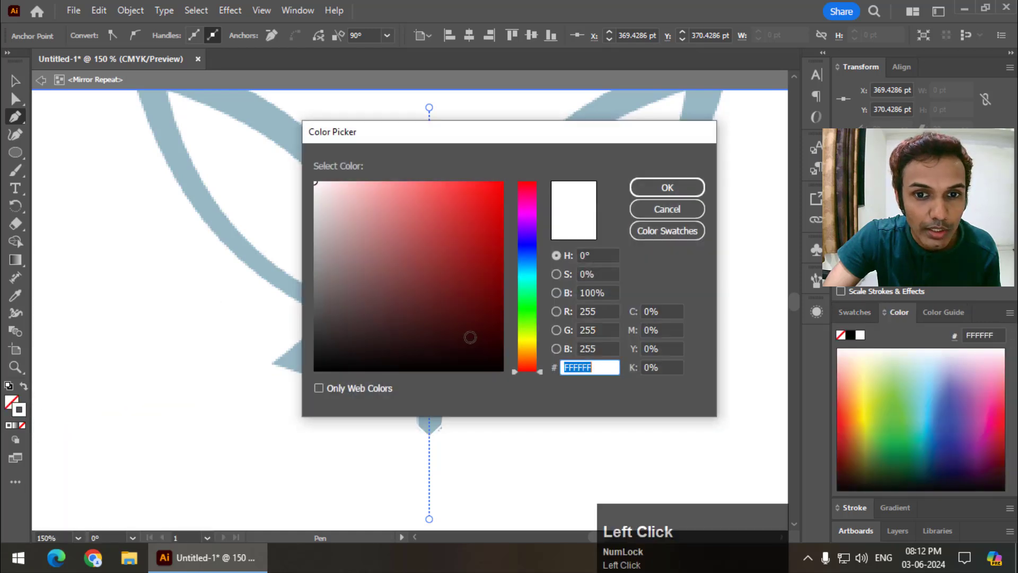
pyautogui.moveTo(470, 338); pyautogui.dragTo(502, 369)
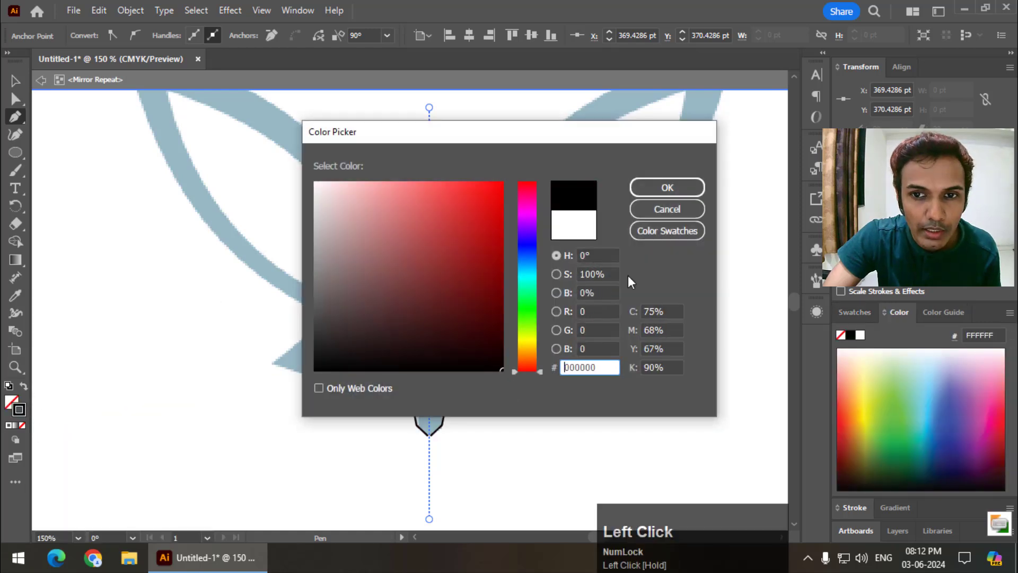
pyautogui.click(649, 190)
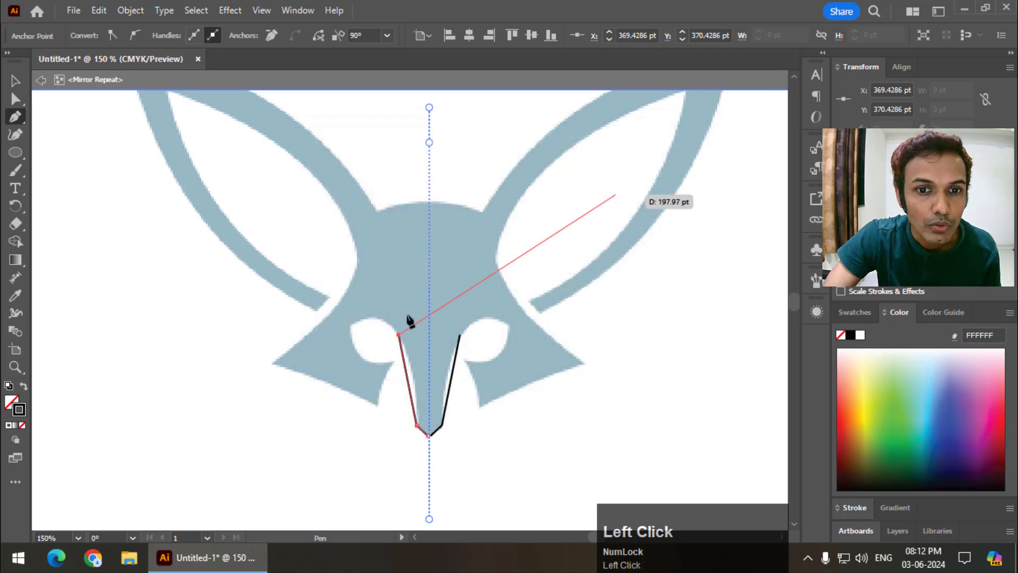
# Continue the path with straight segments across the left eye and around the cheek to where it meets the ear.
pyautogui.click(353, 322)
pyautogui.click(390, 361)
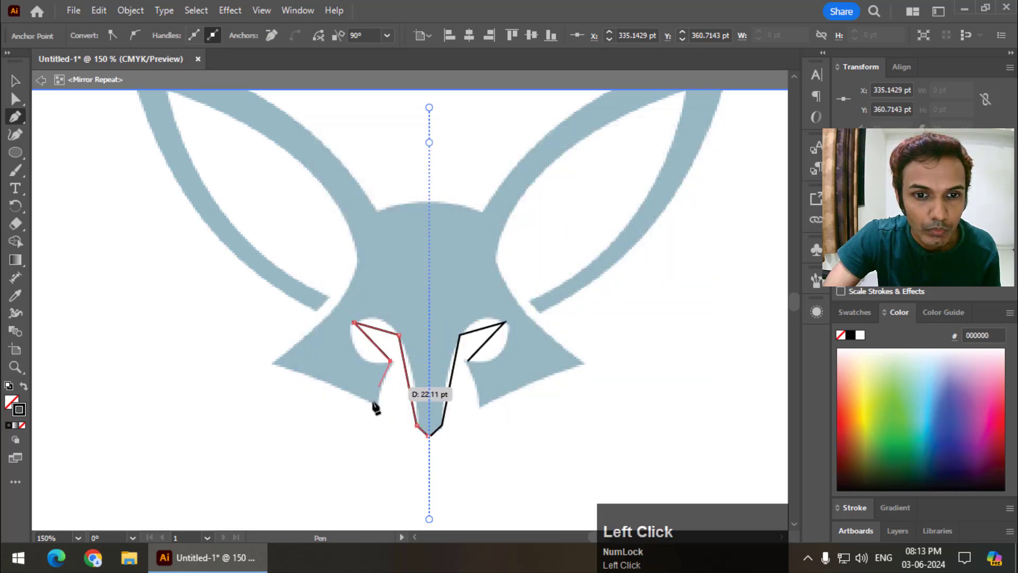
pyautogui.click(376, 405)
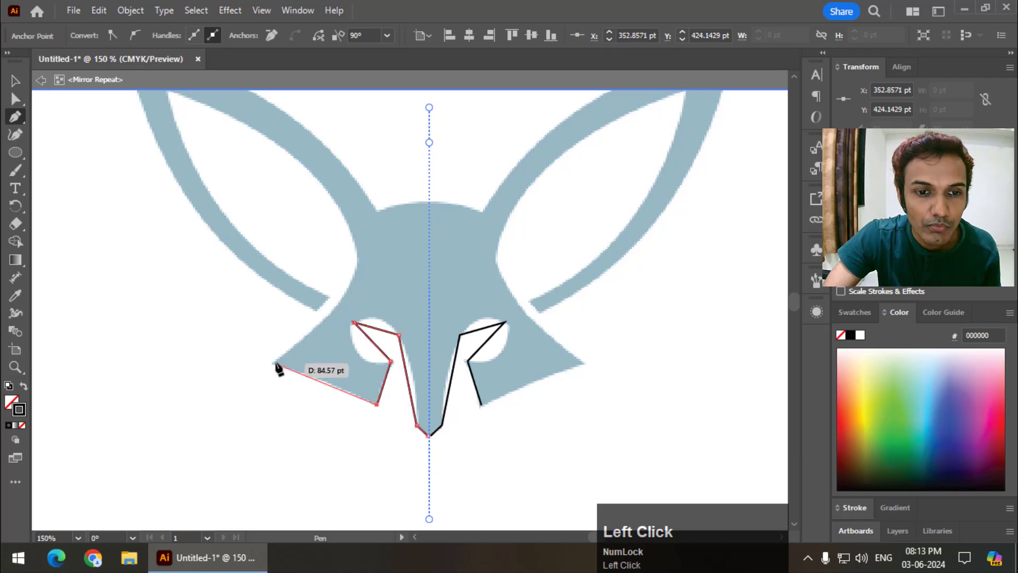
pyautogui.click(276, 363)
pyautogui.click(351, 290)
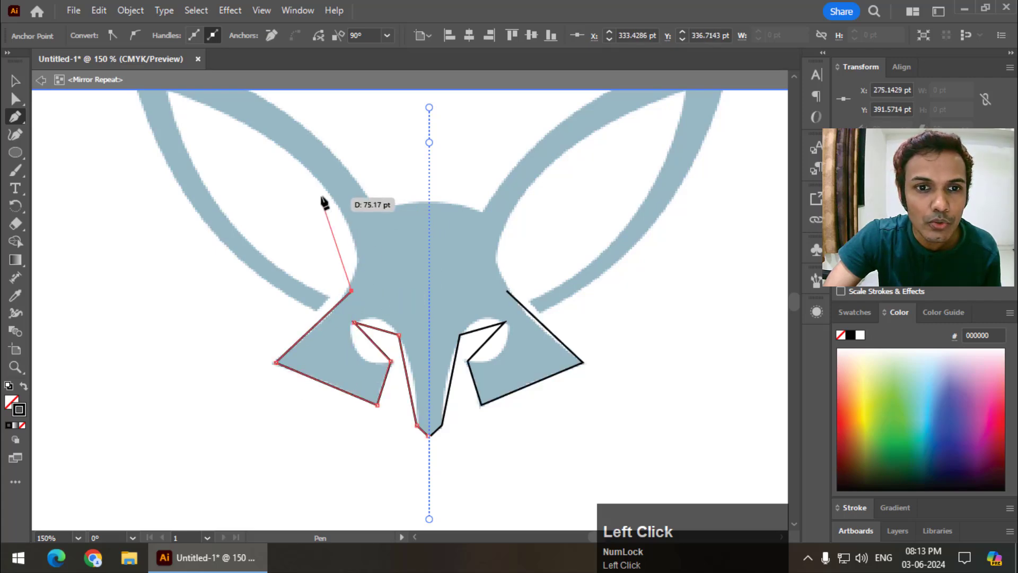
# Trace the left ear's inner edge with straight segments, up to the inner tip and down to the ear's lower end.
pyautogui.click(319, 183)
pyautogui.press('space')
pyautogui.moveTo(274, 230); pyautogui.dragTo(390, 387)
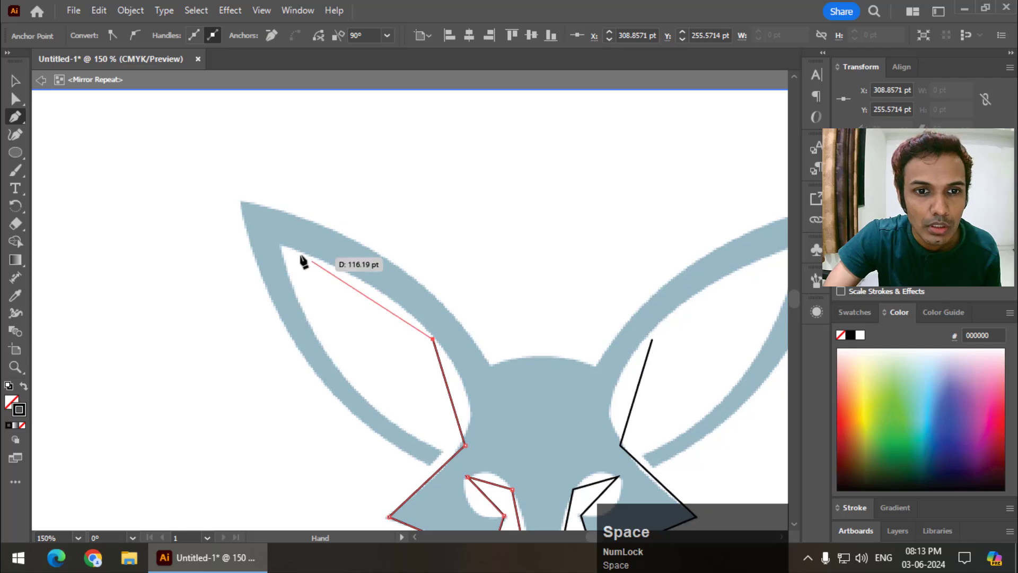
pyautogui.click(281, 246)
pyautogui.keyDown('ctrl'); pyautogui.click(368, 410); pyautogui.keyUp('ctrl')
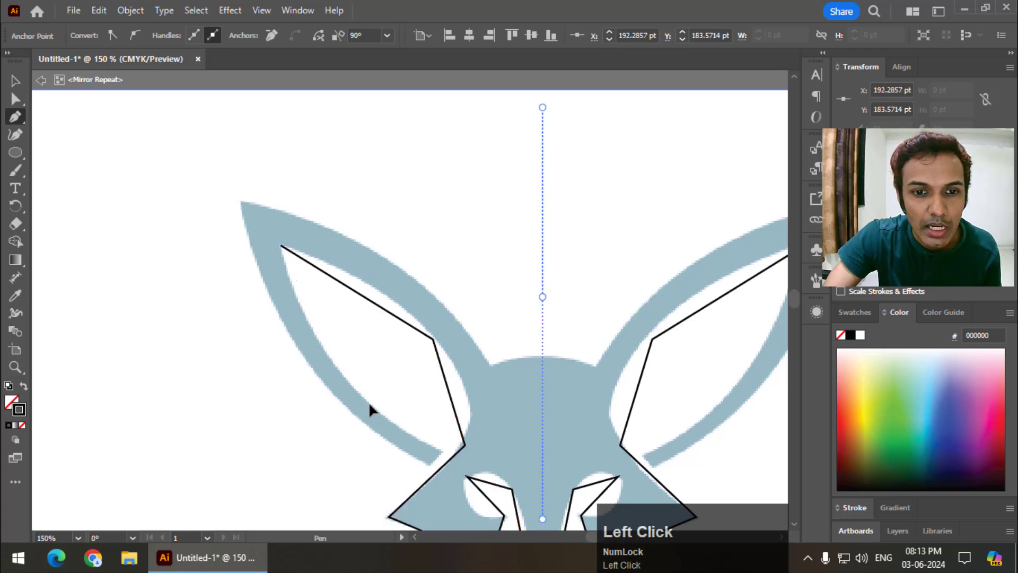
pyautogui.click(369, 405)
pyautogui.click(441, 453)
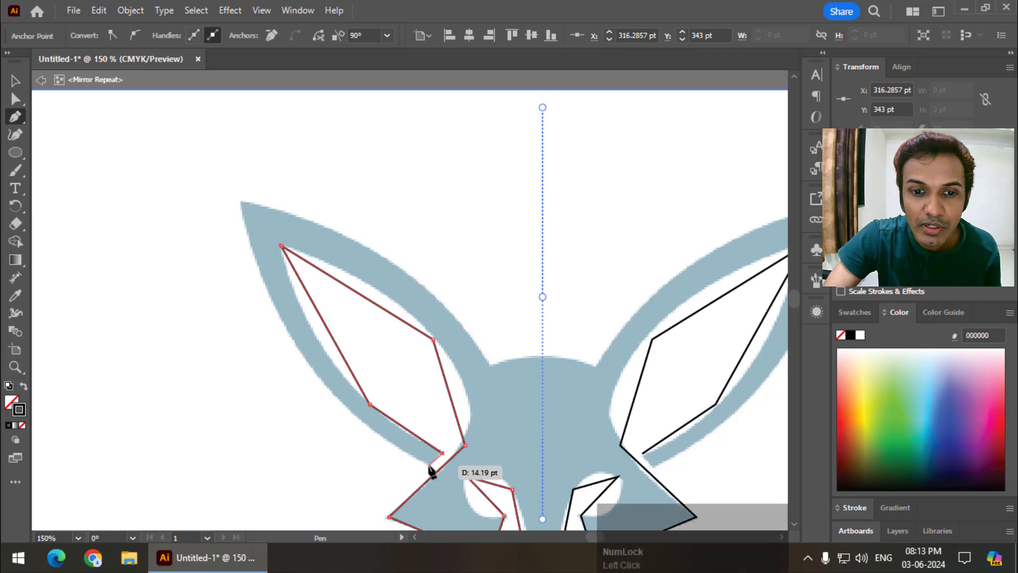
# Trace across the left ear's lower end and along its outer edge up to the outer tip.
pyautogui.click(428, 464)
pyautogui.click(337, 403)
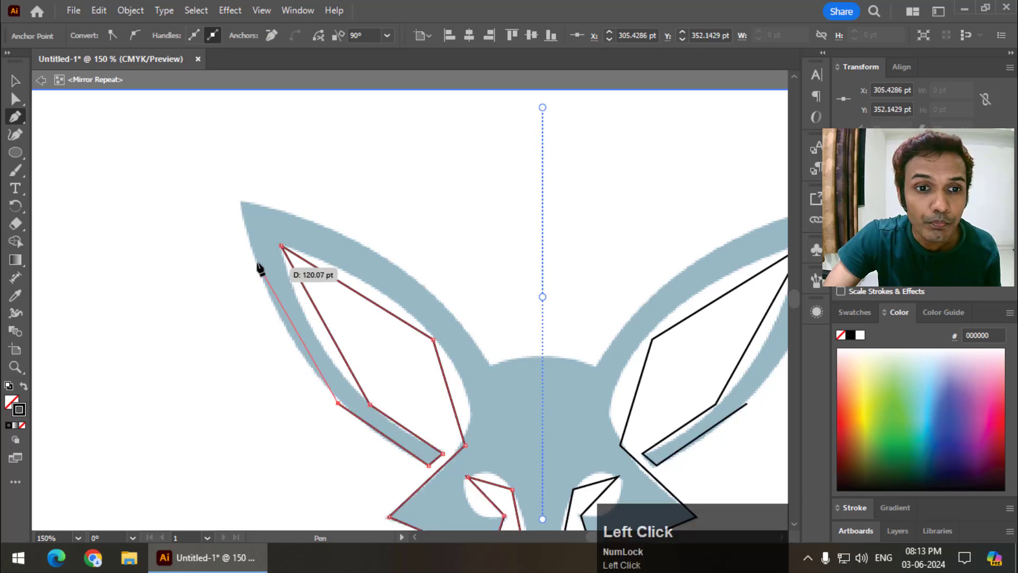
pyautogui.click(252, 254)
pyautogui.click(239, 200)
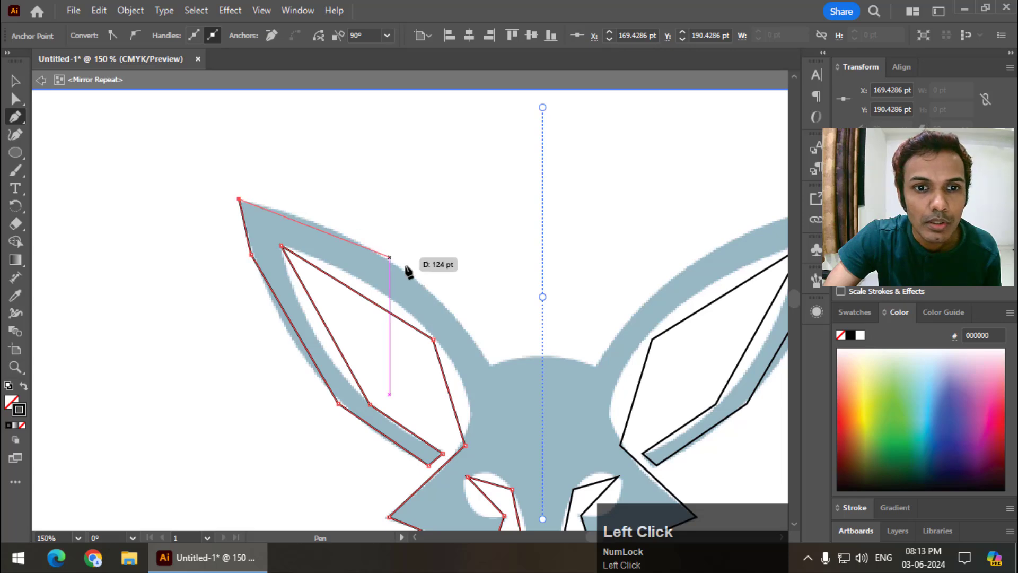
# Trace the left ear's upper edge and the top of the head to the mirror axis, and close the path at the nose tip.
pyautogui.click(400, 266)
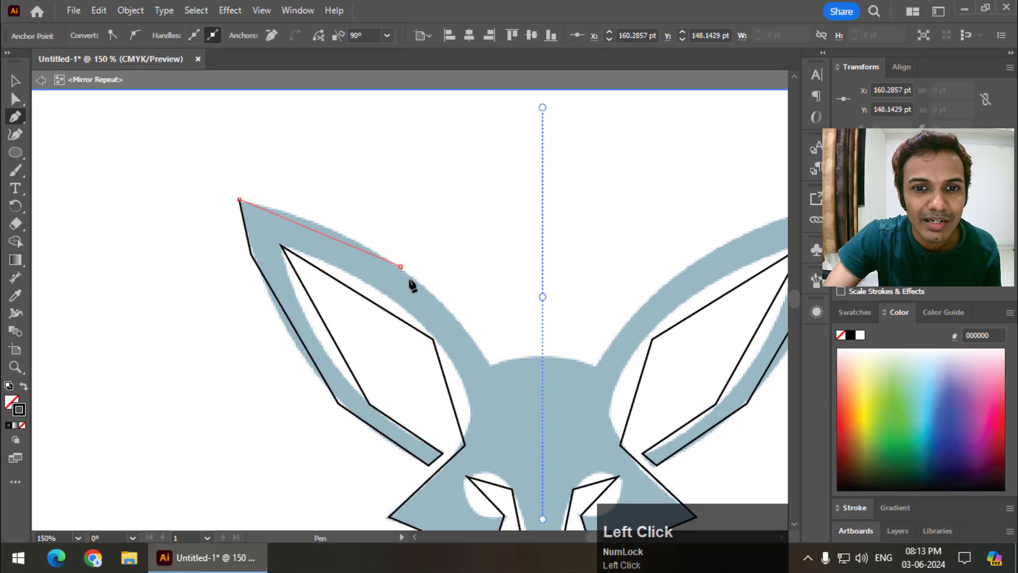
pyautogui.click(492, 365)
pyautogui.click(542, 355)
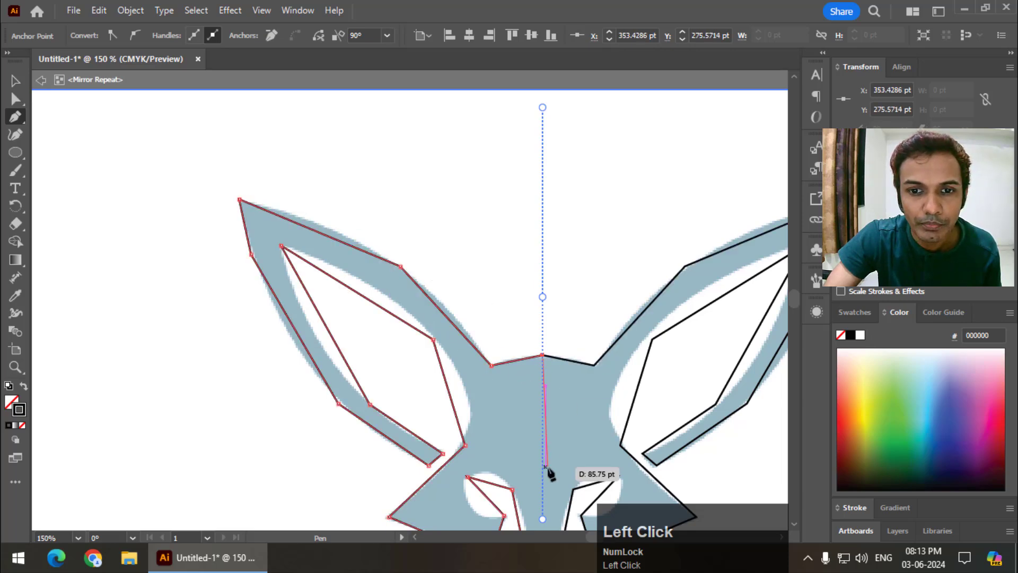
pyautogui.press('space')
pyautogui.moveTo(531, 462); pyautogui.dragTo(523, 266)
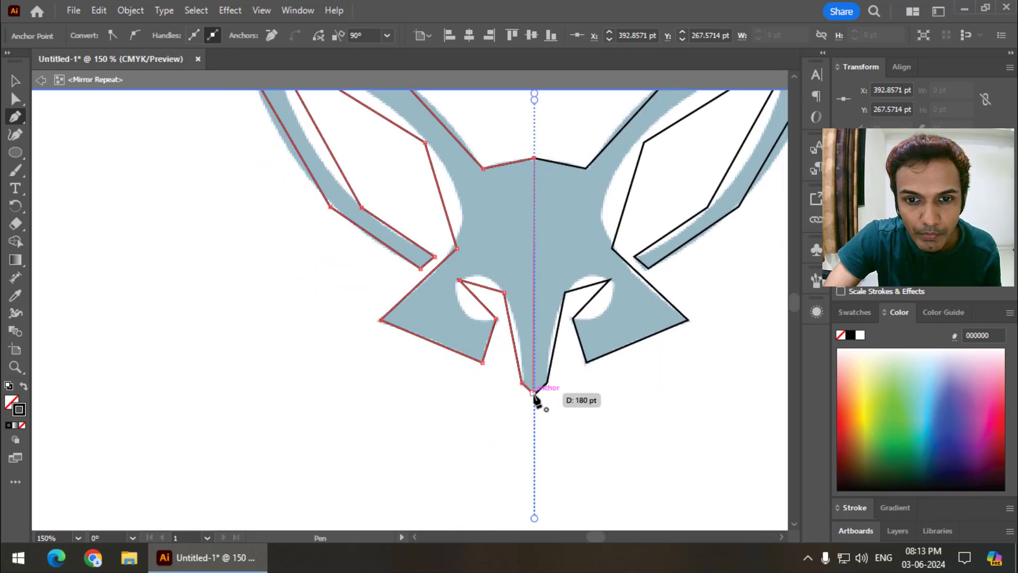
pyautogui.click(533, 395)
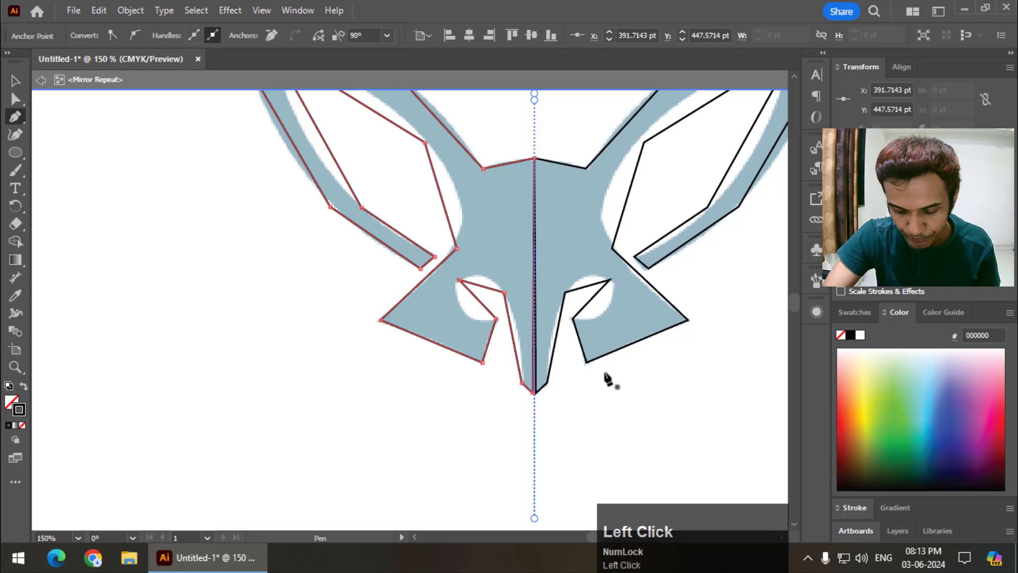
# Move the path's nose-tip anchor point onto the mirror axis so both halves meet without a gap.
pyautogui.hotkey('ctrl', '=')
pyautogui.hotkey('ctrl', '=')
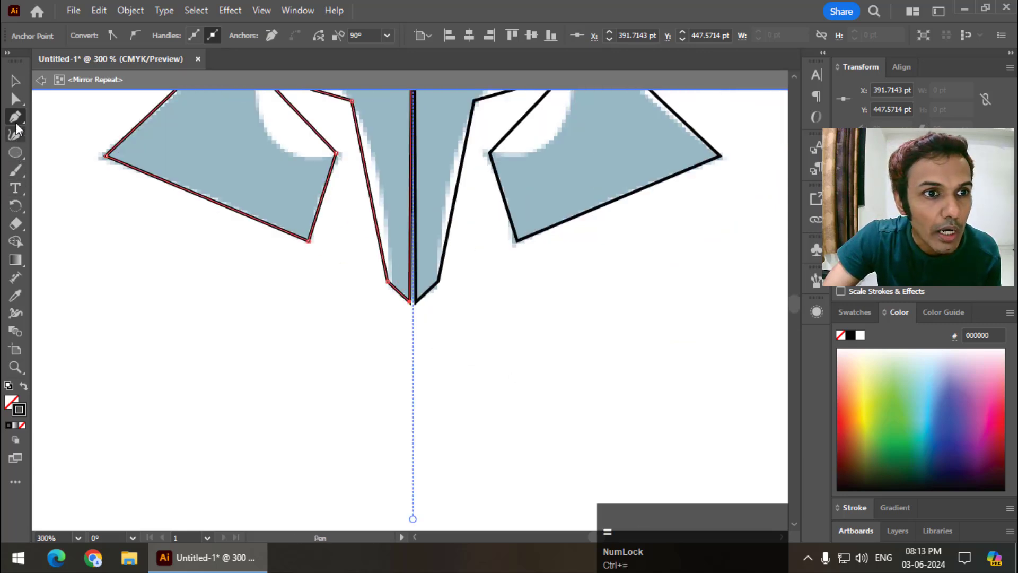
pyautogui.click(15, 99)
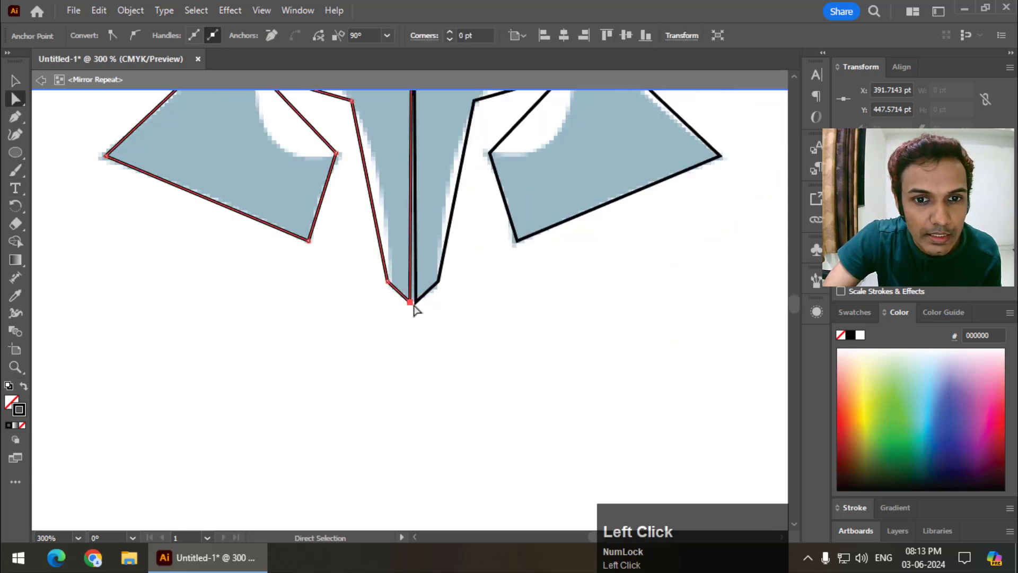
pyautogui.moveTo(413, 306); pyautogui.dragTo(414, 305)
pyautogui.hotkey('ctrl', '=')
pyautogui.hotkey('ctrl', '=')
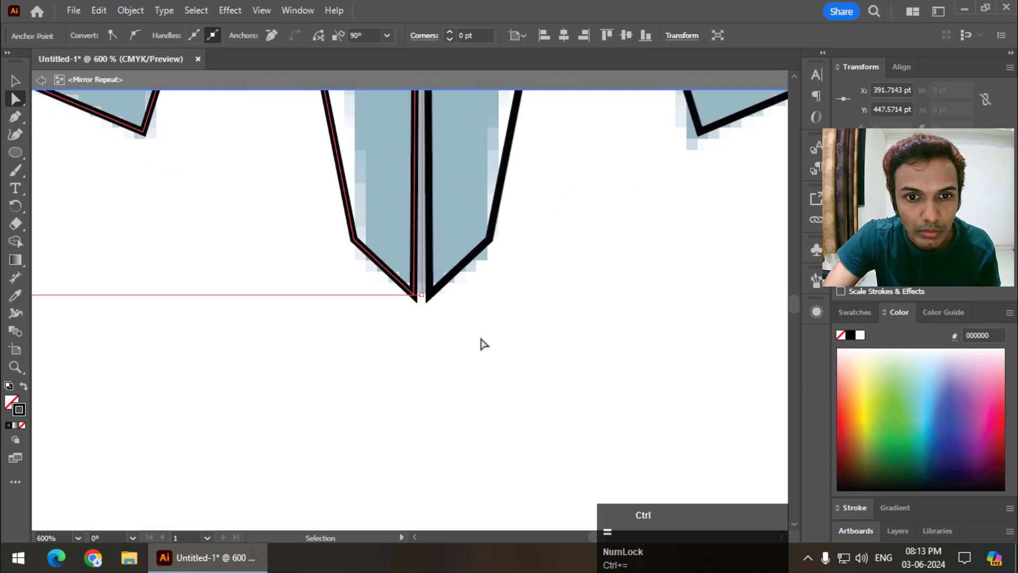
pyautogui.hotkey('ctrl', '=')
pyautogui.moveTo(412, 297); pyautogui.dragTo(419, 298)
pyautogui.hotkey('ctrl', '-')
pyautogui.hotkey('ctrl', '-')
pyautogui.hotkey('ctrl', '-')
pyautogui.hotkey('ctrl', '-')
pyautogui.hotkey('ctrl', '-')
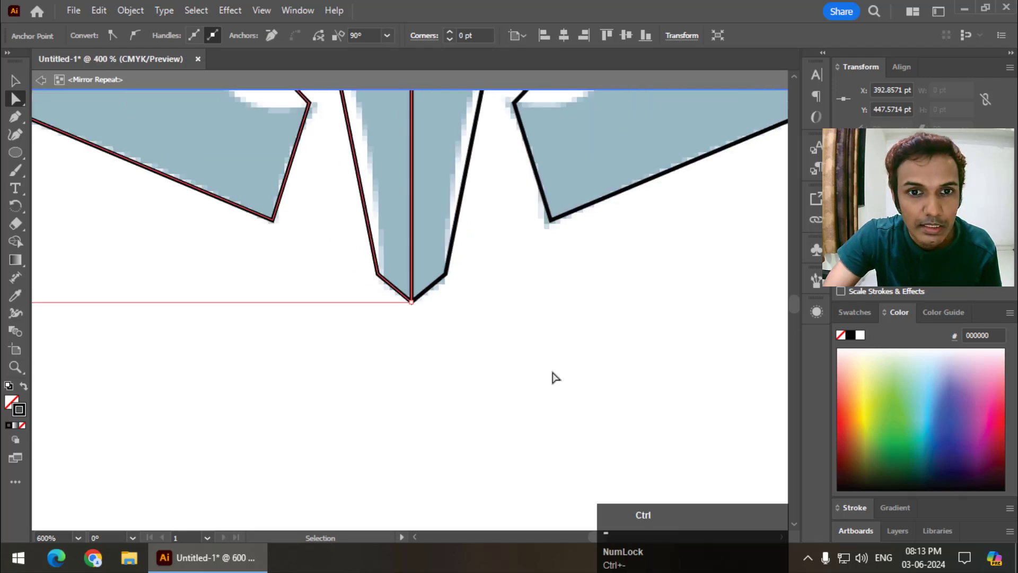
pyautogui.press('space')
pyautogui.moveTo(423, 249); pyautogui.dragTo(457, 436)
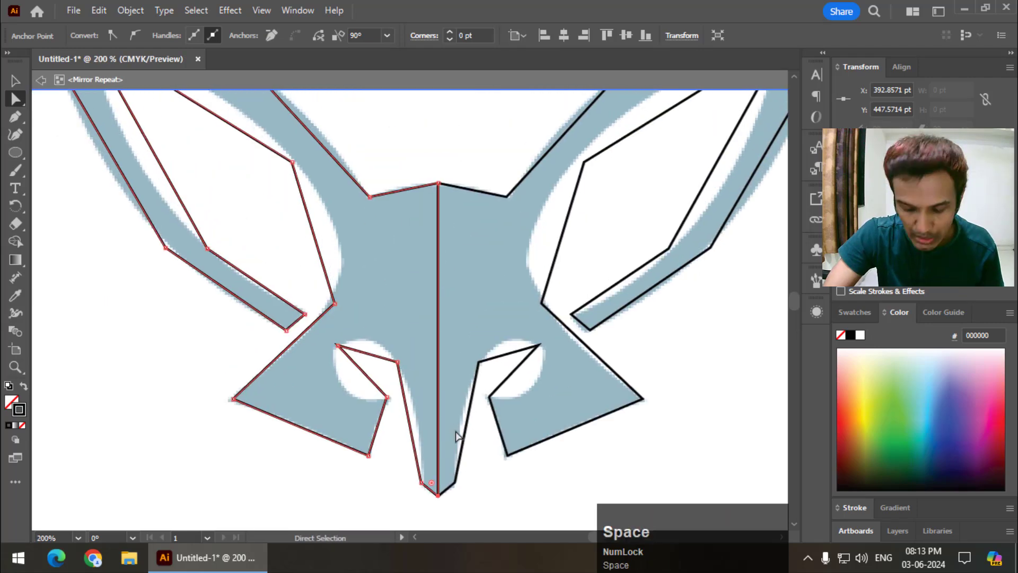
pyautogui.hotkey('ctrl', '-')
pyautogui.hotkey('ctrl', '-')
pyautogui.press('space')
pyautogui.moveTo(436, 208); pyautogui.dragTo(461, 352)
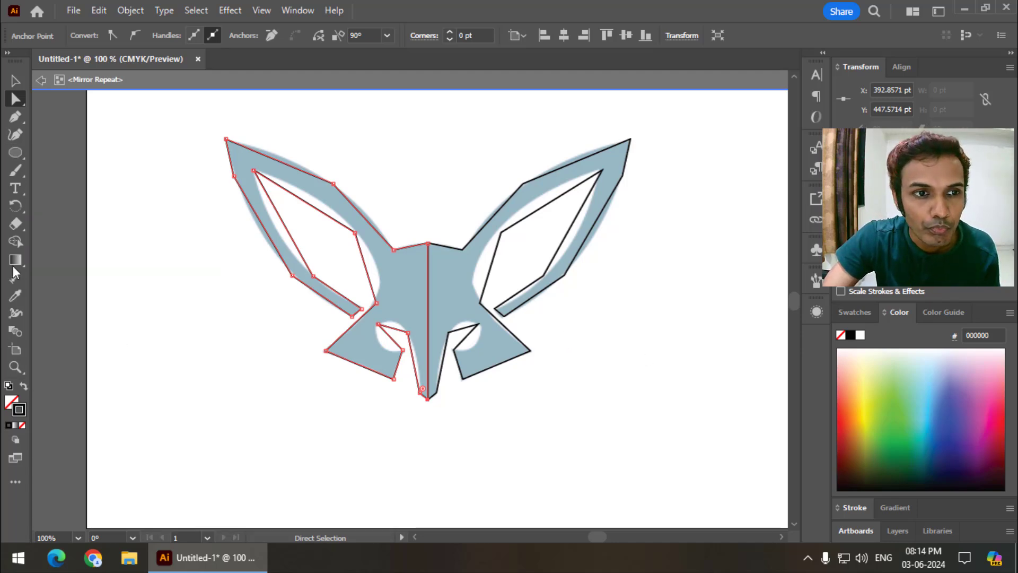
pyautogui.click(18, 132)
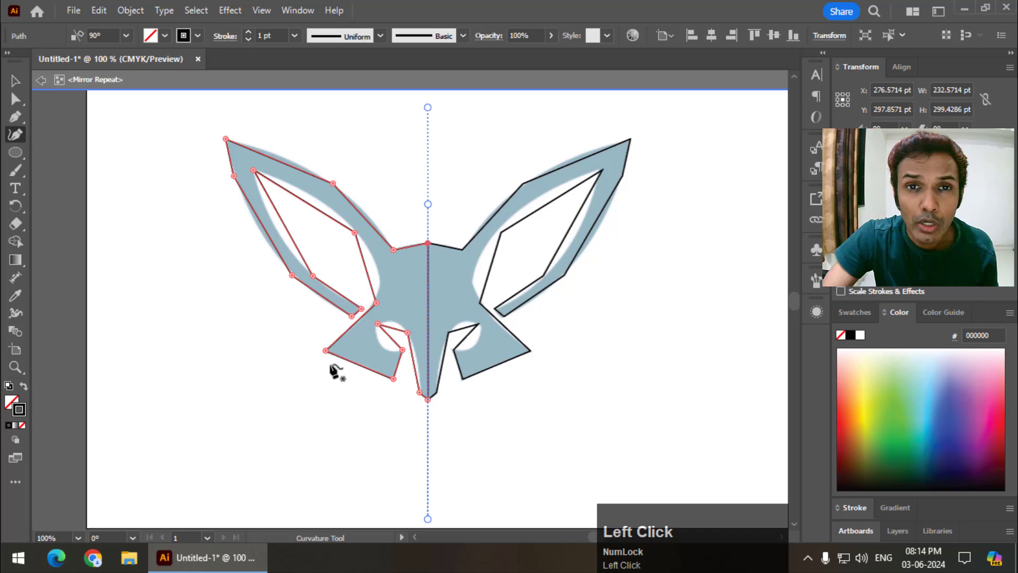
pyautogui.rightClick(17, 117)
pyautogui.rightClick(19, 119)
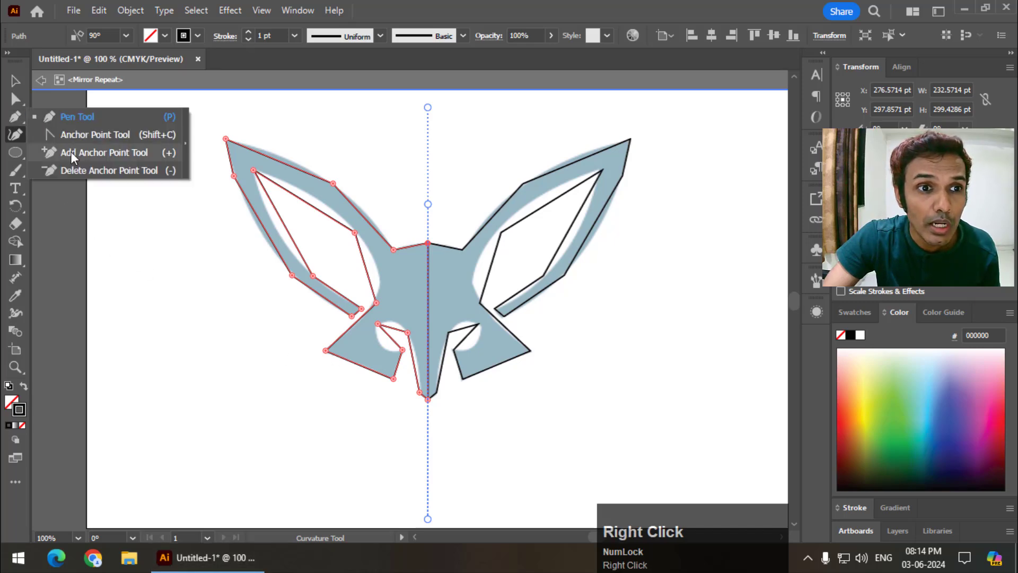
pyautogui.click(23, 122)
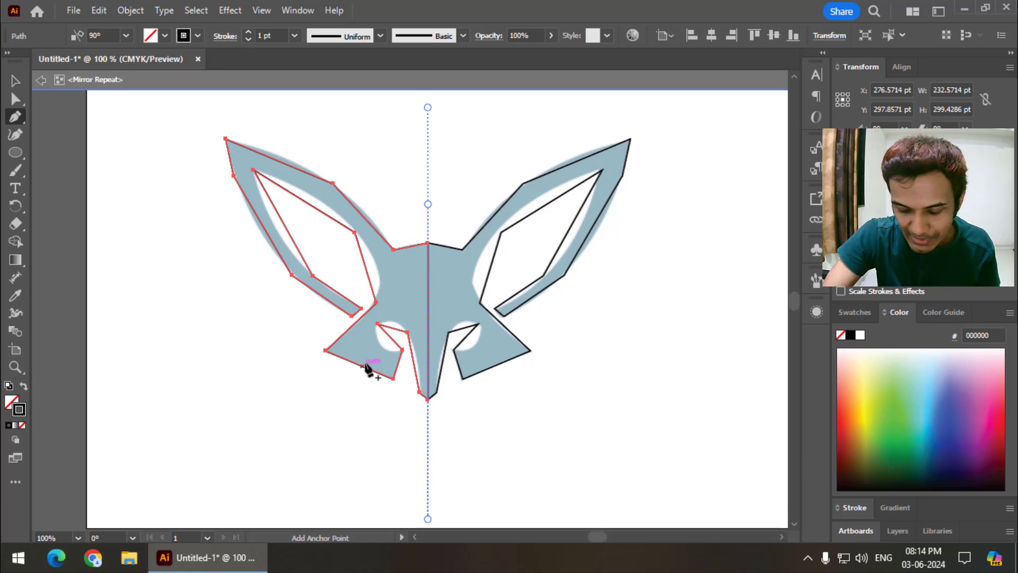
# Bend the left cheek's straight lower edge with the Curvature tool to follow the reference image.
pyautogui.hotkey('ctrl', '=')
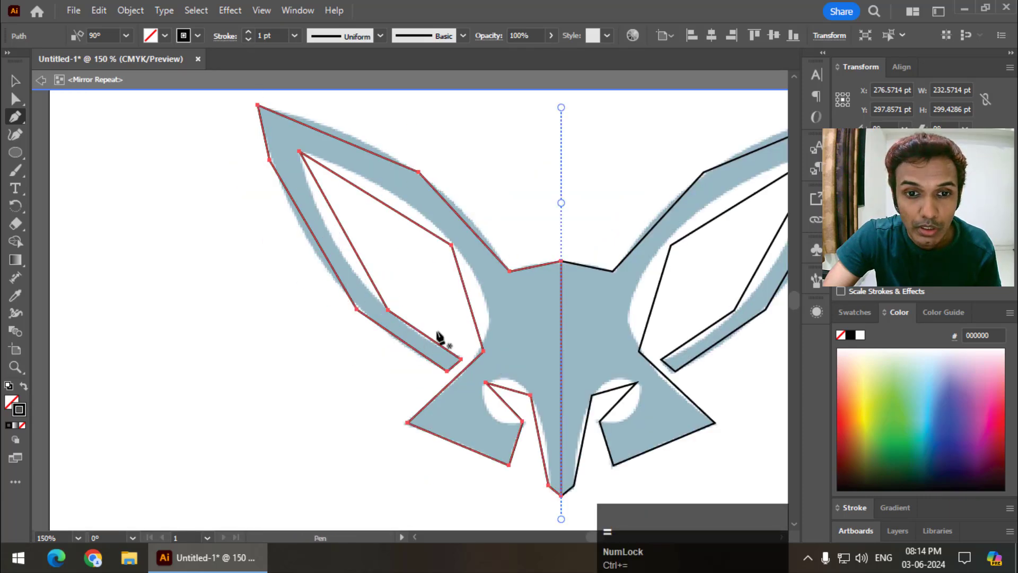
pyautogui.click(15, 134)
pyautogui.press('space')
pyautogui.moveTo(411, 421); pyautogui.dragTo(369, 362)
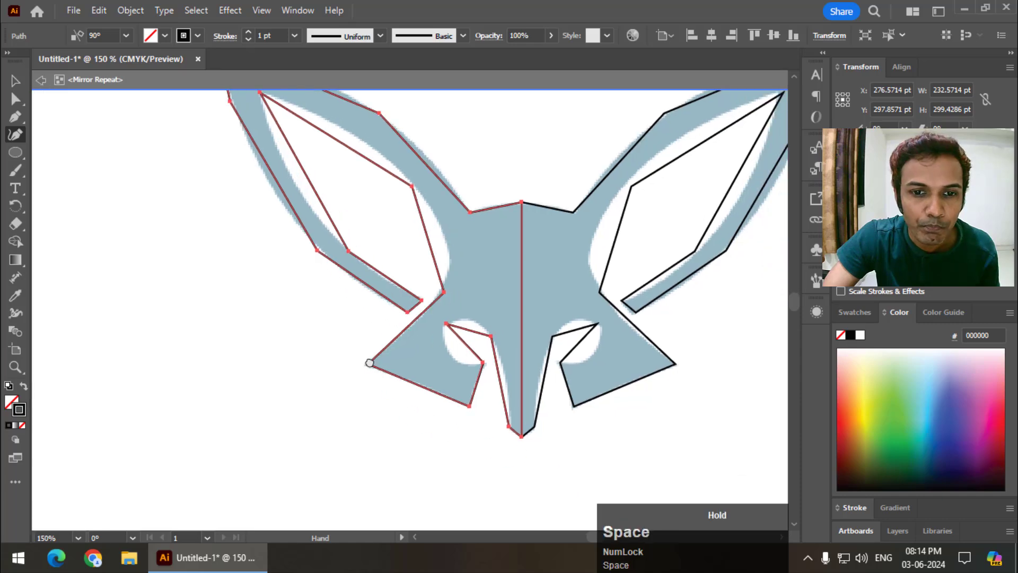
pyautogui.moveTo(422, 387); pyautogui.dragTo(424, 382)
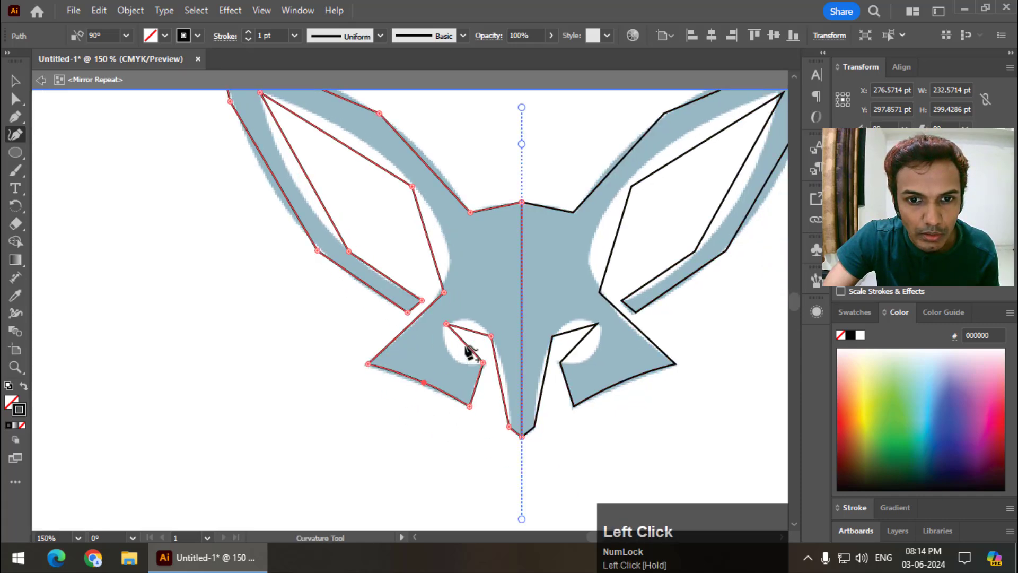
# Round the left eye's lower and upper edges and curve the side of the snout to match the reference.
pyautogui.moveTo(464, 343); pyautogui.dragTo(455, 361)
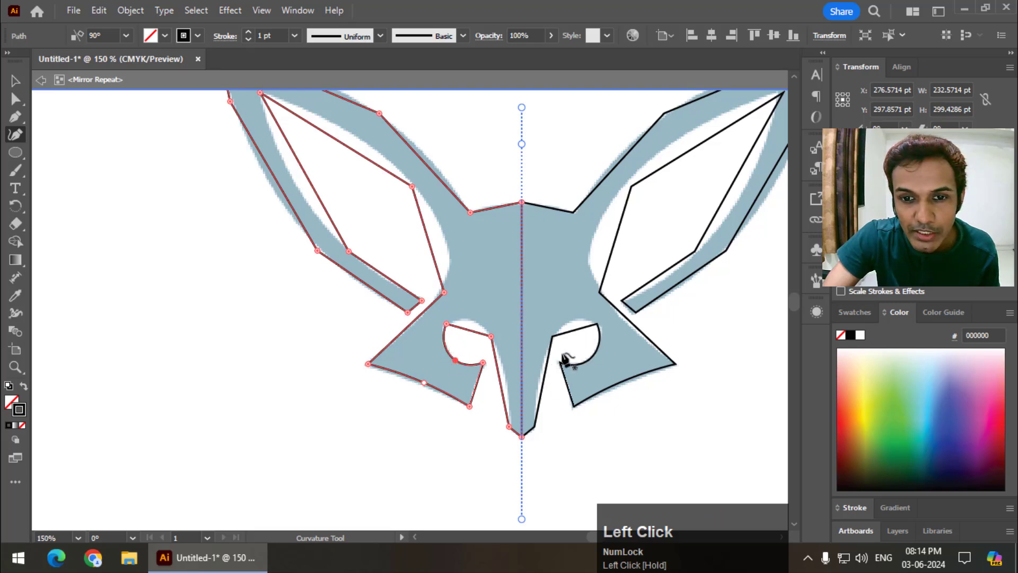
pyautogui.moveTo(475, 331); pyautogui.dragTo(471, 319)
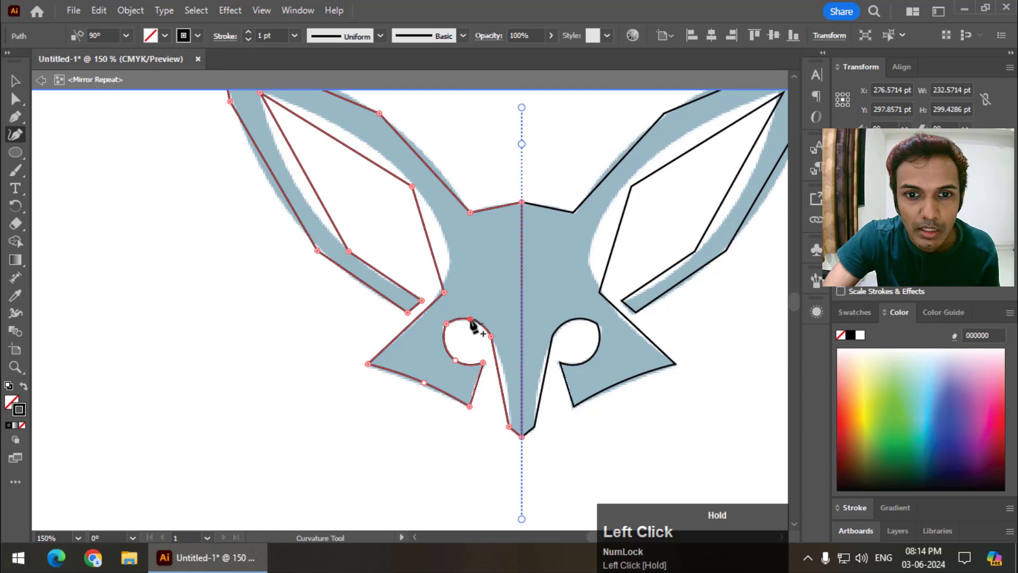
pyautogui.moveTo(500, 375); pyautogui.dragTo(501, 374)
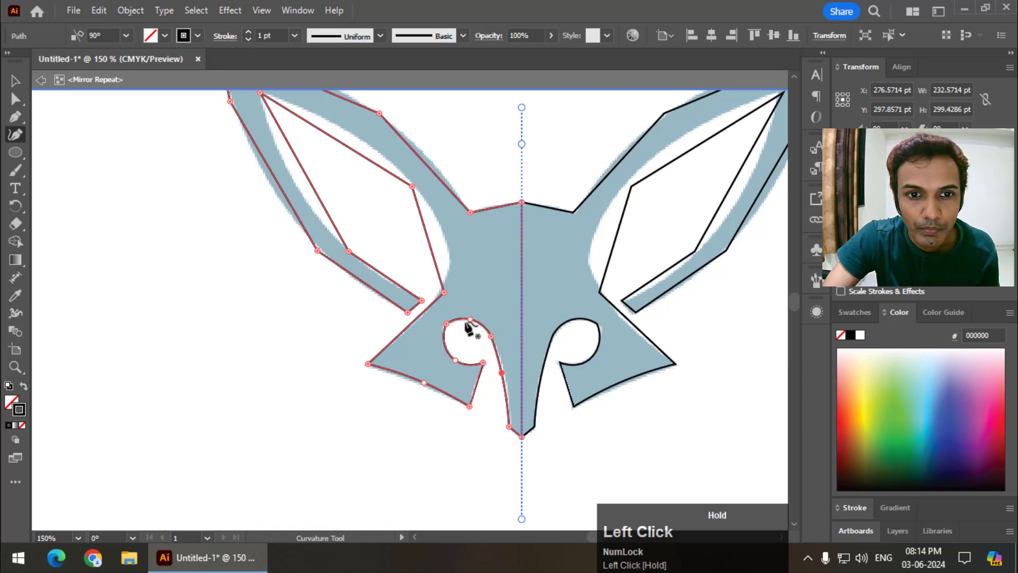
# Curve the left ear's lower outer edge and the outline of its inner opening down to the cheek.
pyautogui.press('space')
pyautogui.moveTo(302, 224); pyautogui.dragTo(313, 290)
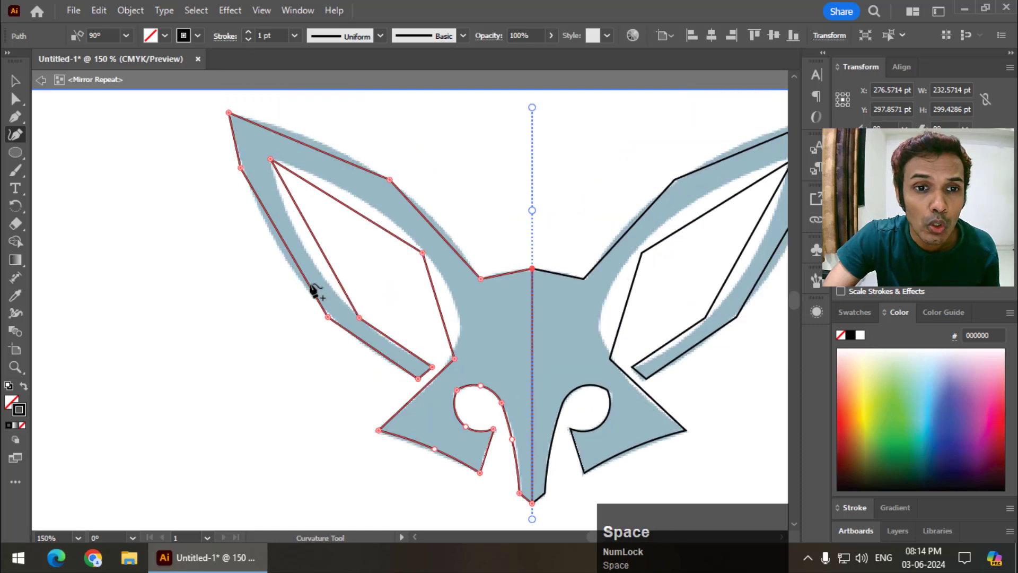
pyautogui.moveTo(290, 252)
pyautogui.mouseDown()
pyautogui.moveTo(278, 254)
pyautogui.moveTo(287, 262)
pyautogui.moveTo(306, 244)
pyautogui.mouseUp()
pyautogui.click(310, 242)
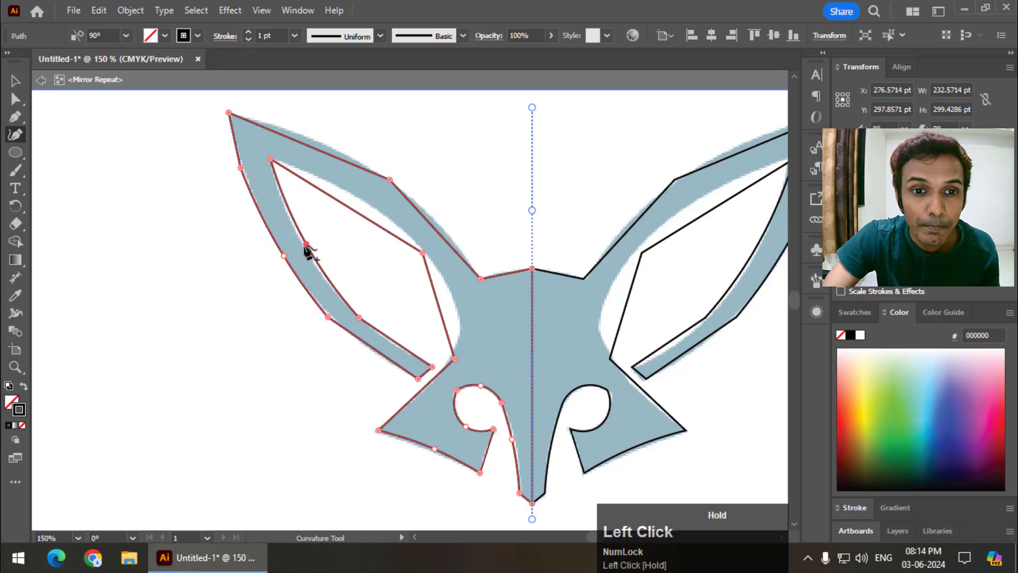
pyautogui.click(371, 351)
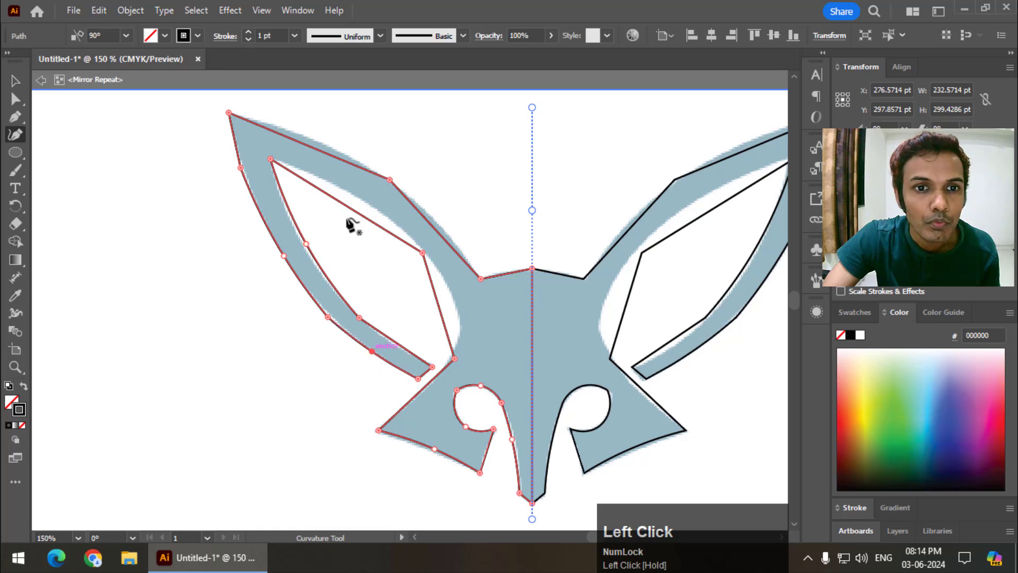
pyautogui.moveTo(352, 207); pyautogui.dragTo(354, 197)
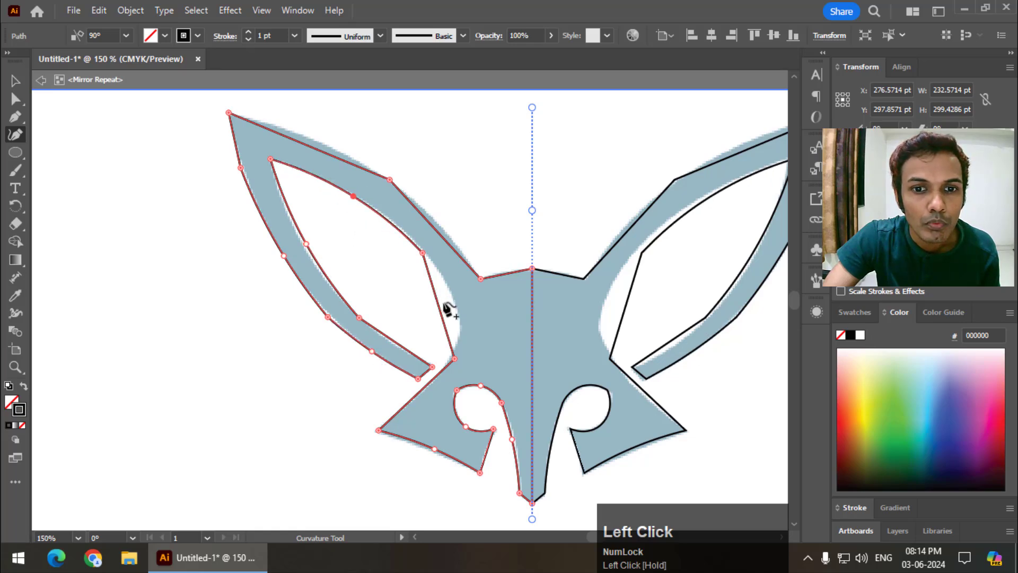
pyautogui.moveTo(440, 309); pyautogui.dragTo(457, 309)
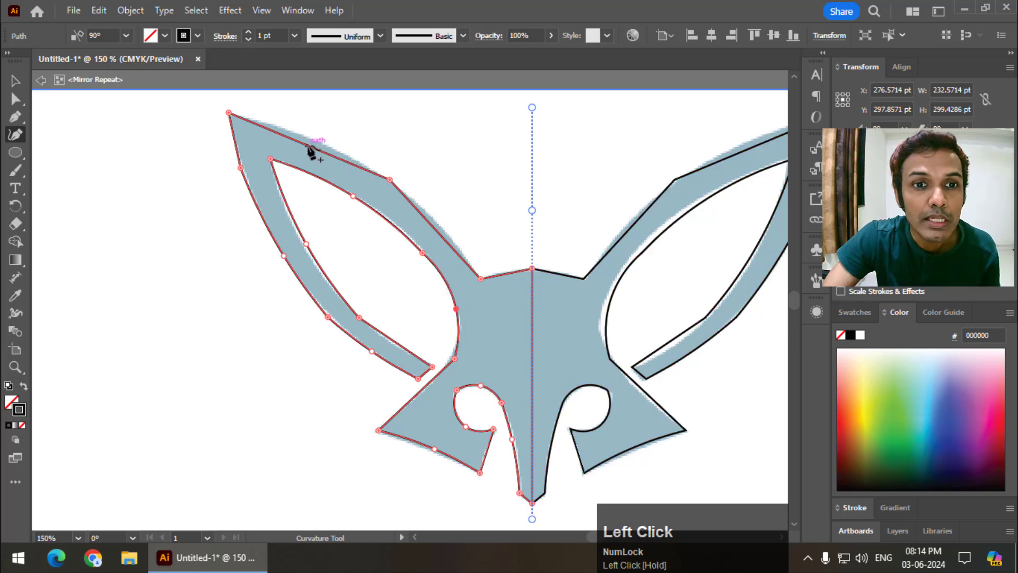
# Curve the left ear's upper edge and the top of the head, and adjust the curve point on the ear's outer edge.
pyautogui.moveTo(313, 141); pyautogui.dragTo(313, 137)
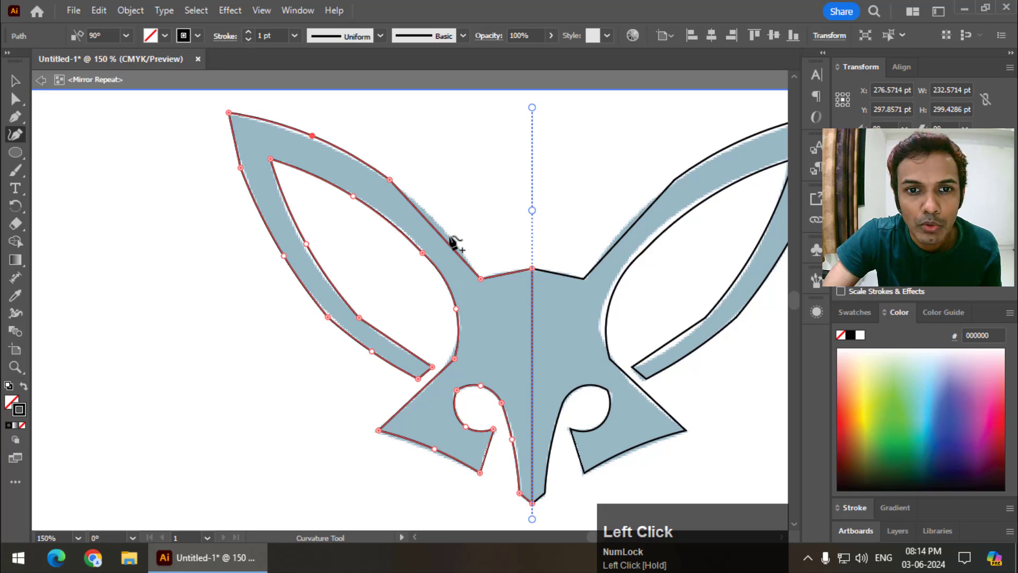
pyautogui.moveTo(443, 235); pyautogui.dragTo(447, 229)
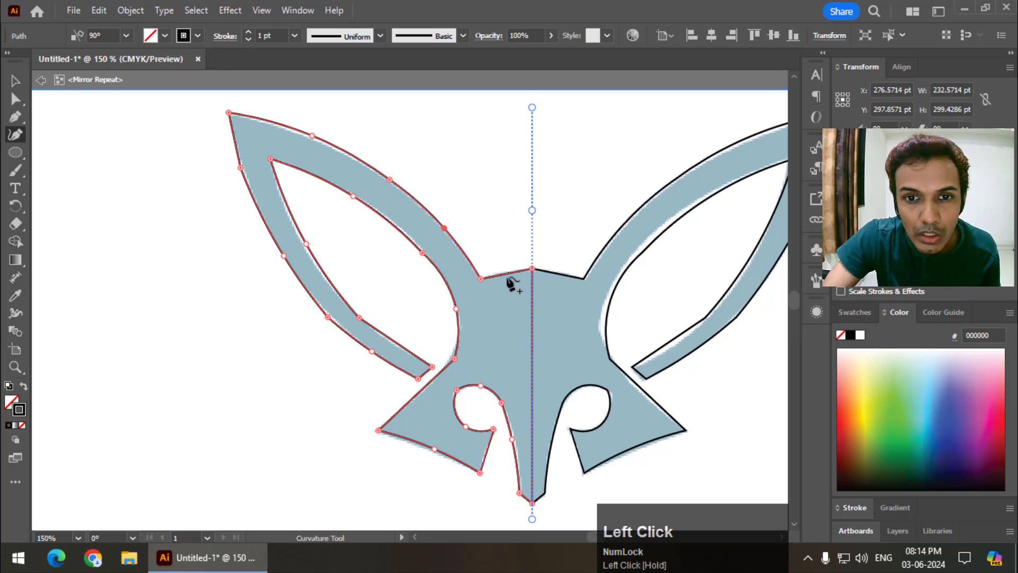
pyautogui.moveTo(505, 273); pyautogui.dragTo(501, 272)
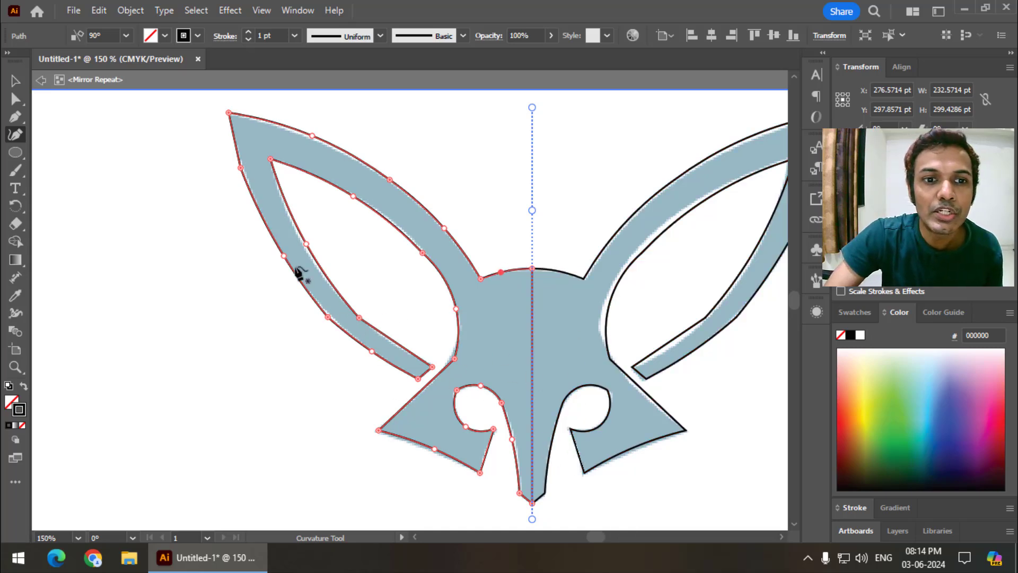
pyautogui.moveTo(284, 253)
pyautogui.mouseDown()
pyautogui.moveTo(275, 257)
pyautogui.moveTo(286, 261)
pyautogui.mouseUp()
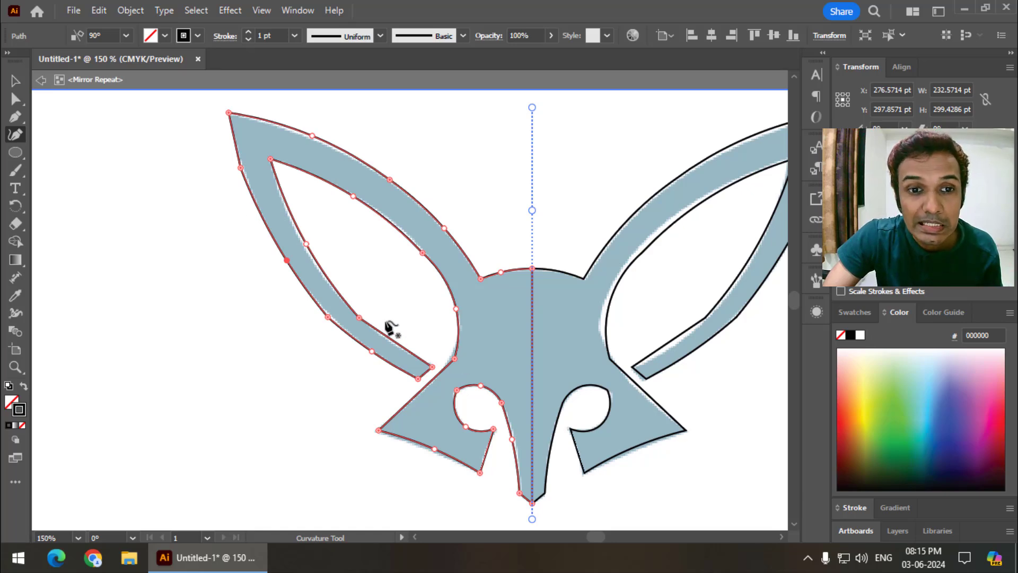
pyautogui.click(305, 246)
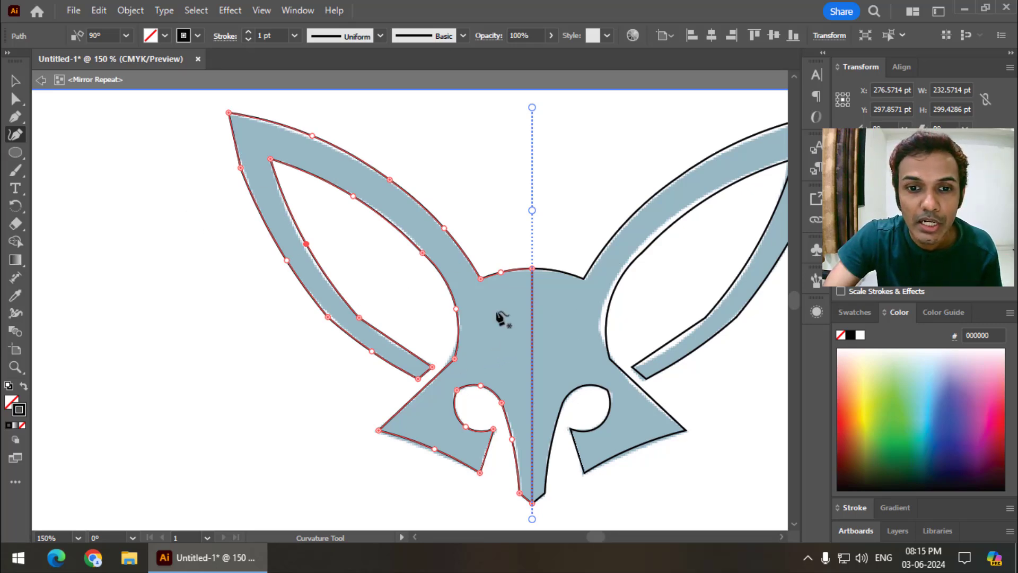
# Exit the Mirror Repeat's isolation mode with the Selection tool to return to the full artwork.
pyautogui.keyDown('ctrl'); pyautogui.click(421, 311); pyautogui.keyUp('ctrl')
pyautogui.hotkey('ctrl', '-')
pyautogui.hotkey('ctrl', '-')
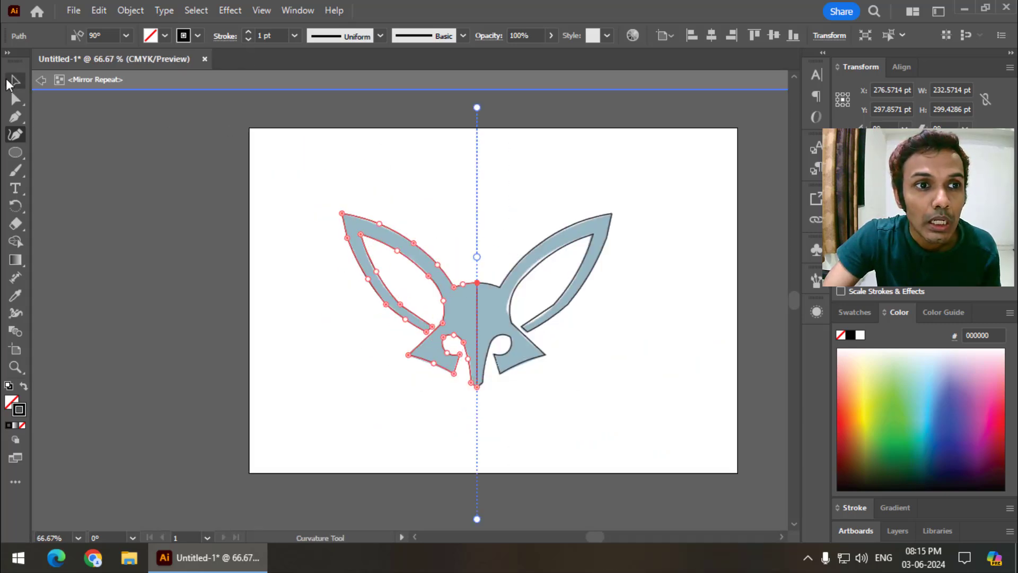
pyautogui.click(13, 82)
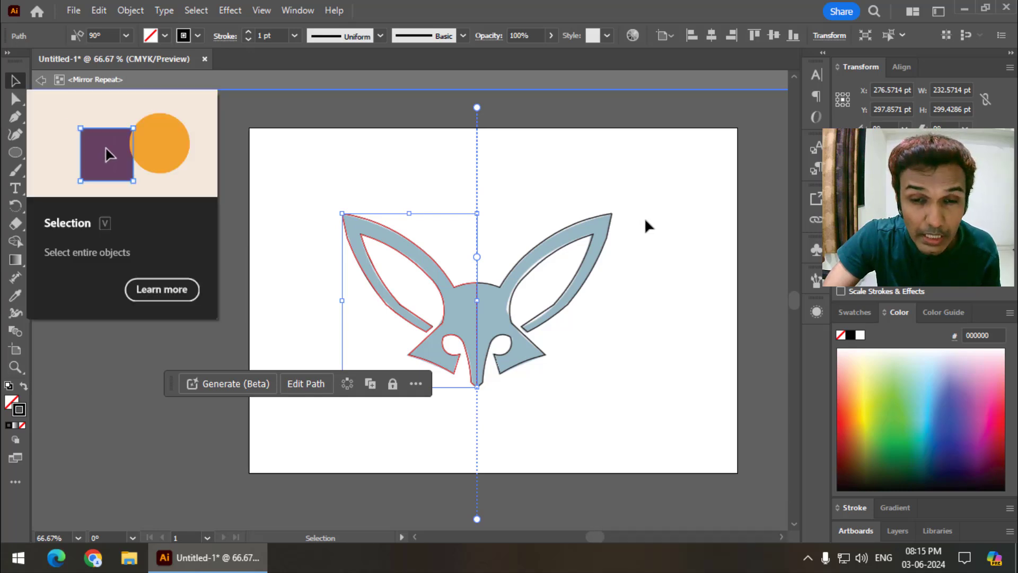
pyautogui.doubleClick(652, 134)
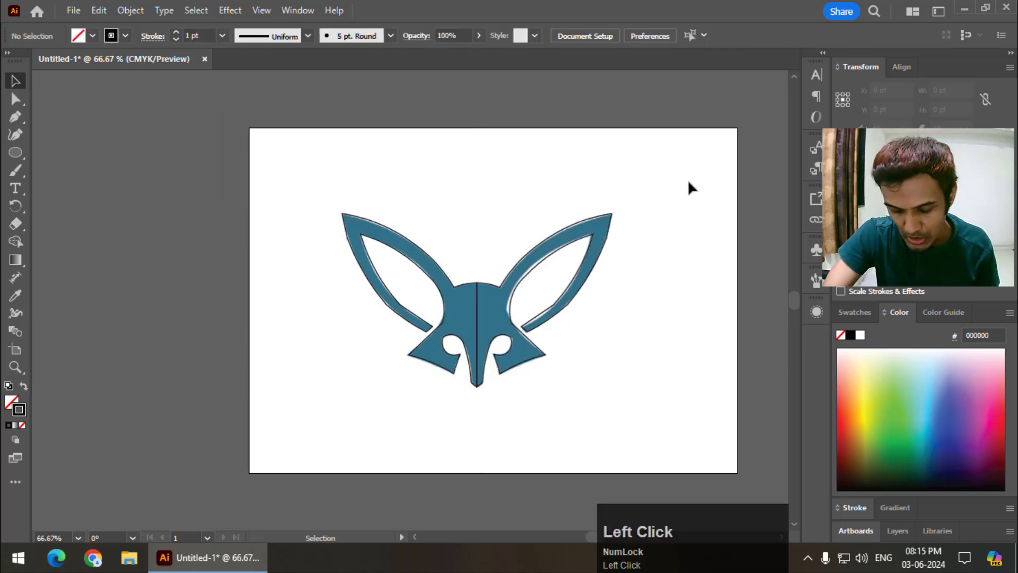
# Move the fox reference image off the traced outline to the empty area beside it.
pyautogui.hotkey('ctrl', '=')
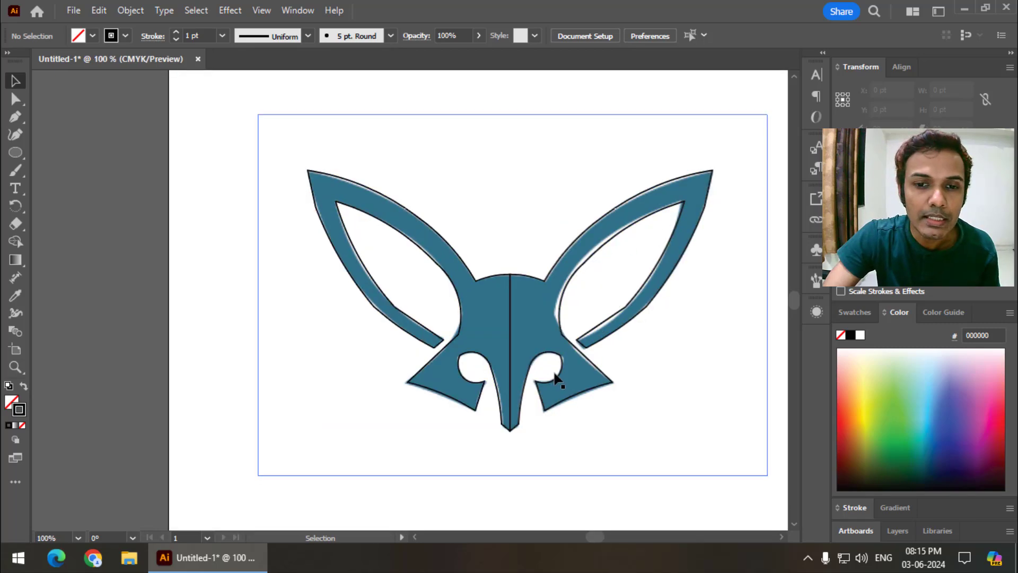
pyautogui.press('space')
pyautogui.moveTo(533, 314); pyautogui.dragTo(475, 319)
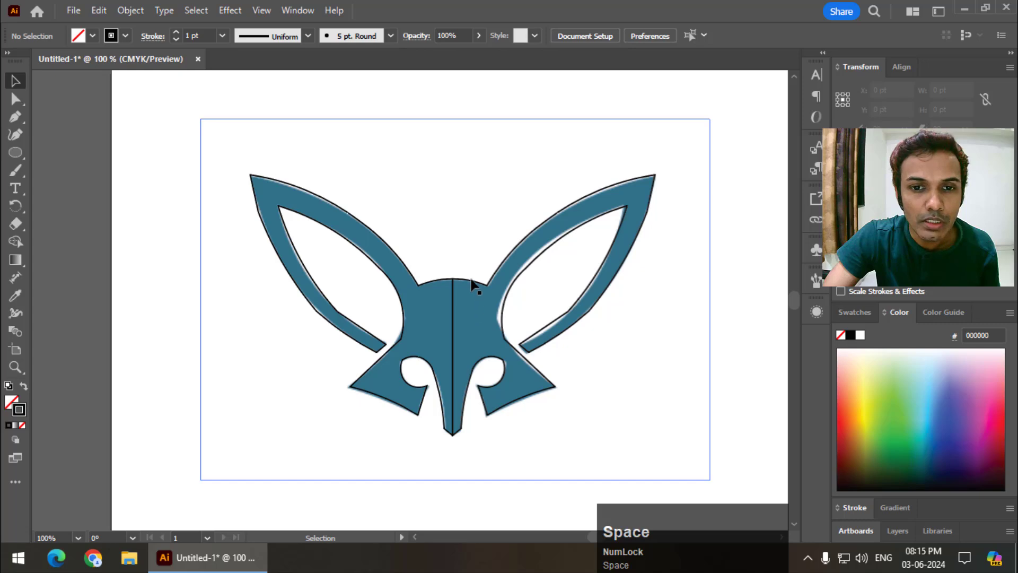
pyautogui.click(472, 285)
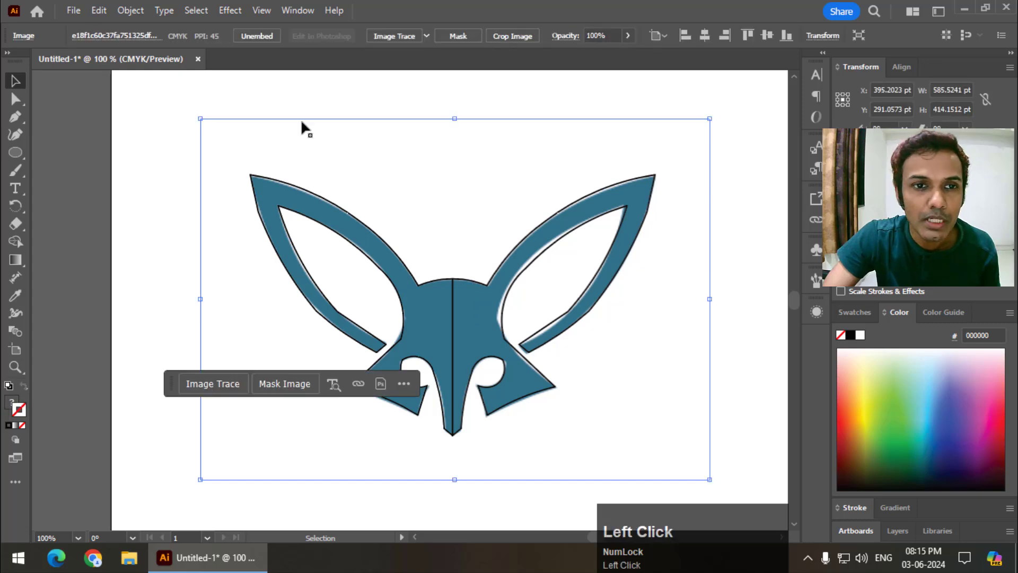
pyautogui.hotkey('ctrl', '-')
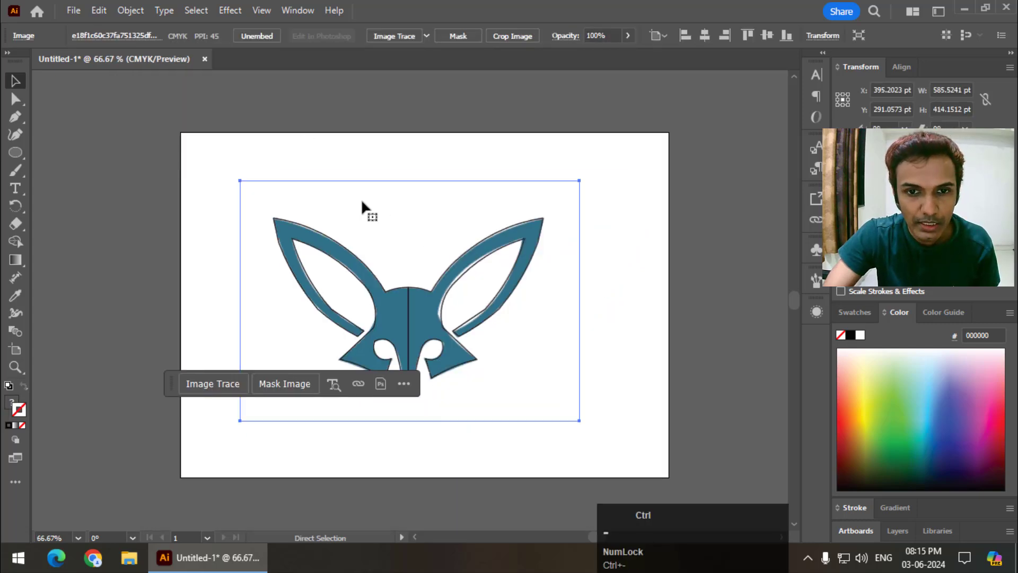
pyautogui.click(672, 398)
pyautogui.moveTo(542, 359); pyautogui.dragTo(839, 438)
pyautogui.moveTo(514, 382); pyautogui.dragTo(443, 363)
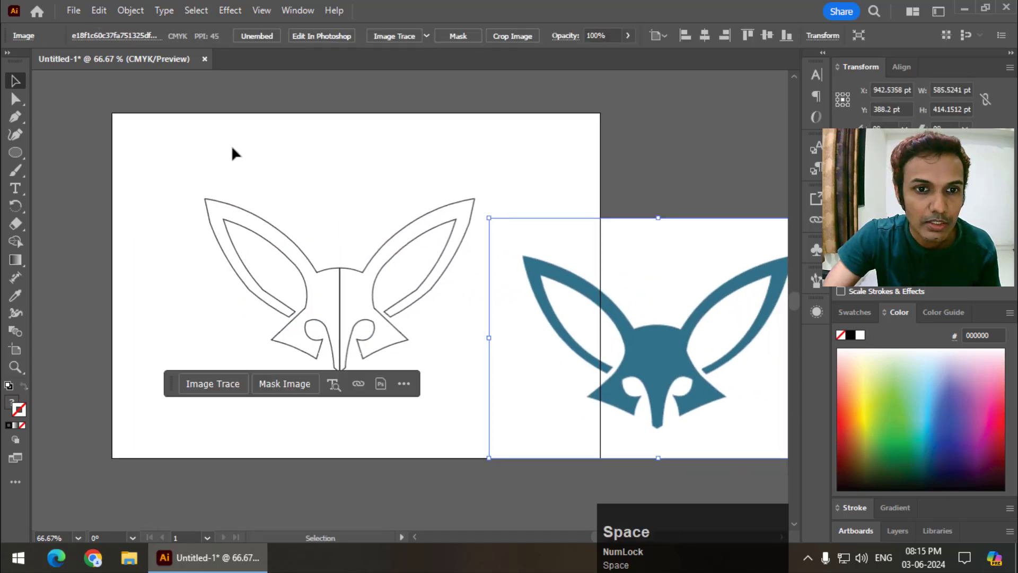
# Expand the Mirror Repeat of the fox outline into regular artwork.
pyautogui.moveTo(181, 152); pyautogui.dragTo(424, 329)
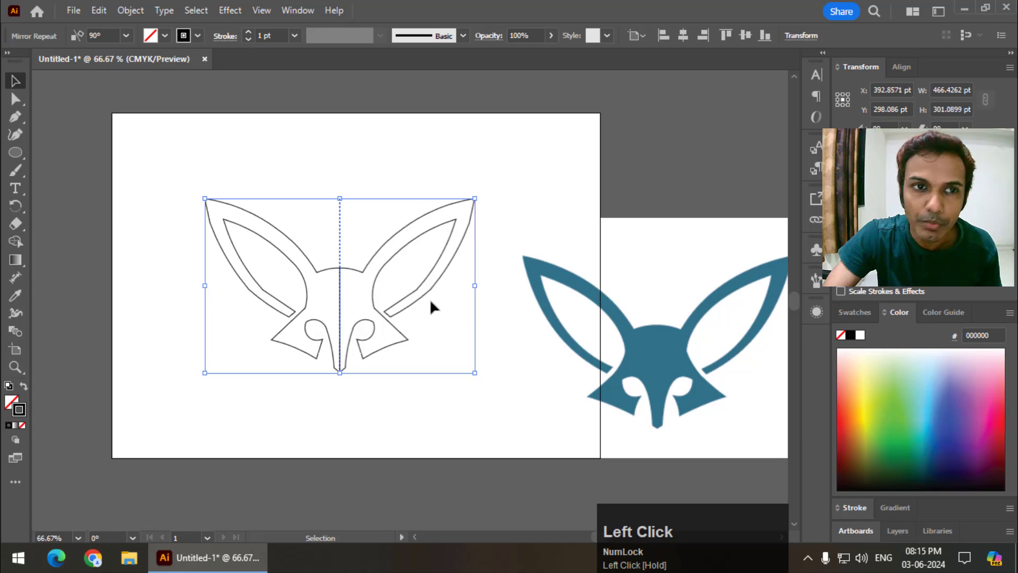
pyautogui.click(128, 9)
pyautogui.click(194, 209)
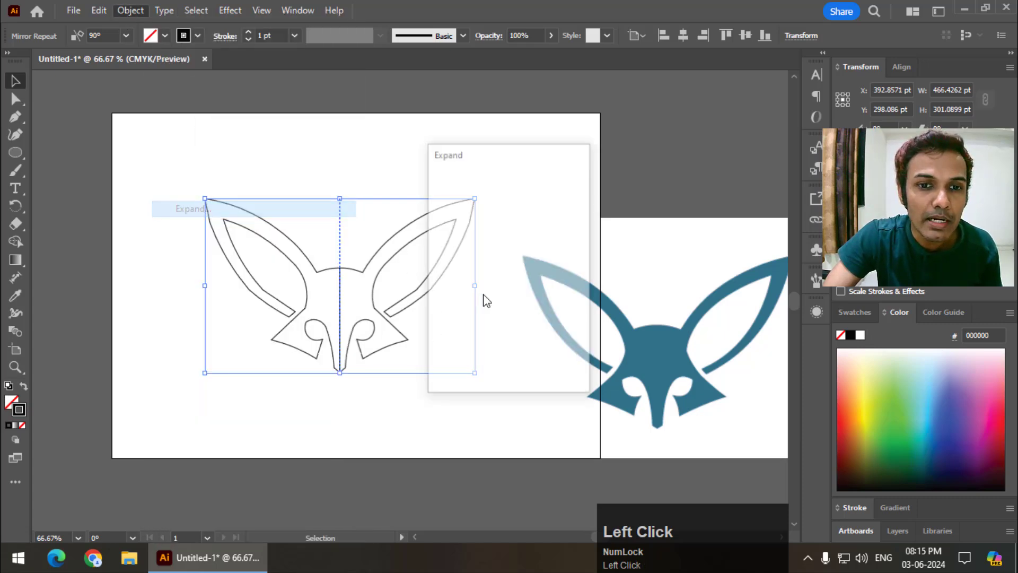
pyautogui.click(473, 364)
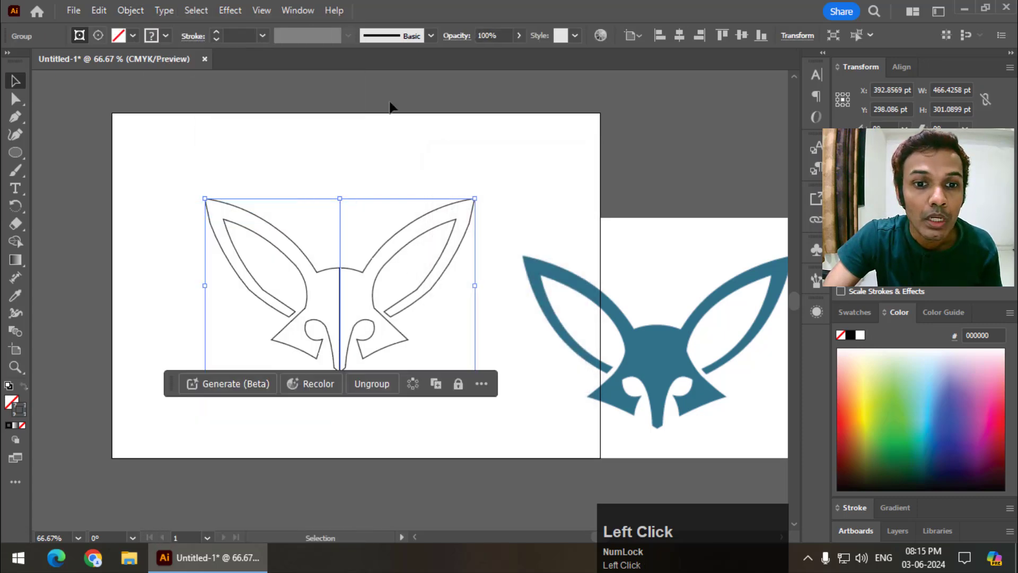
# Ungroup the expanded fox artwork, and ungroup its right half once more.
pyautogui.click(390, 107)
pyautogui.click(365, 266)
pyautogui.rightClick(364, 263)
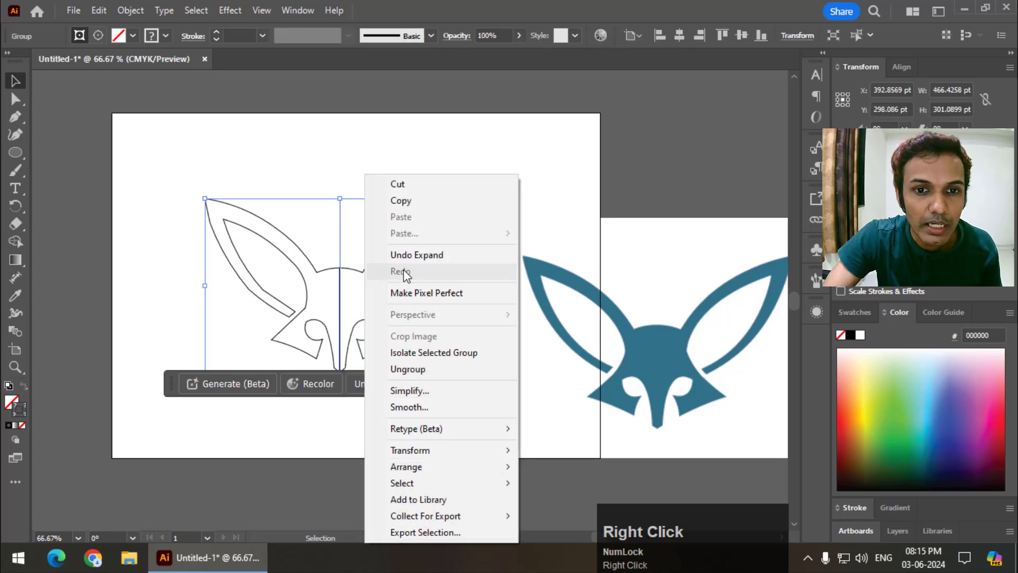
pyautogui.click(408, 368)
pyautogui.click(421, 178)
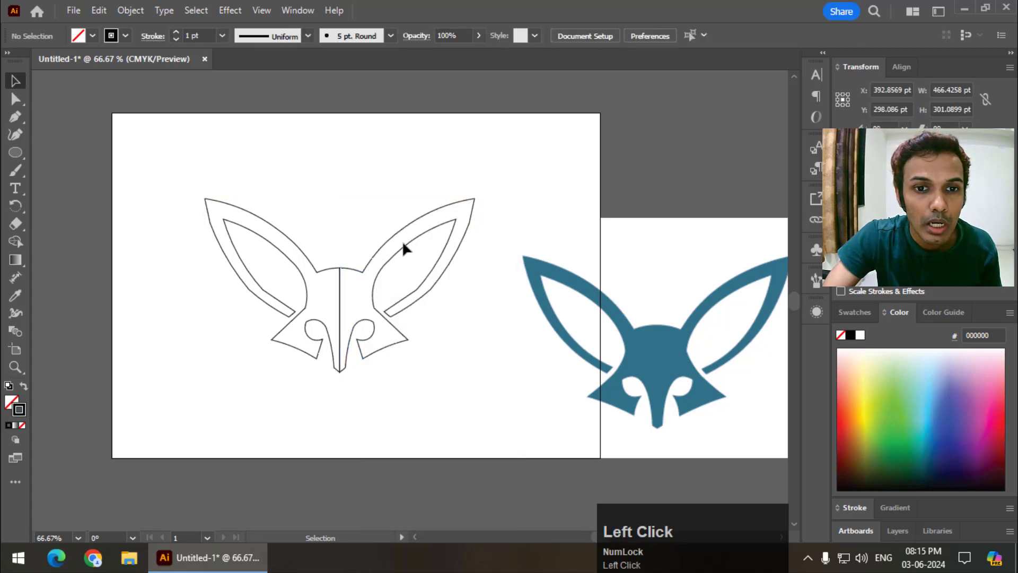
pyautogui.rightClick(385, 236)
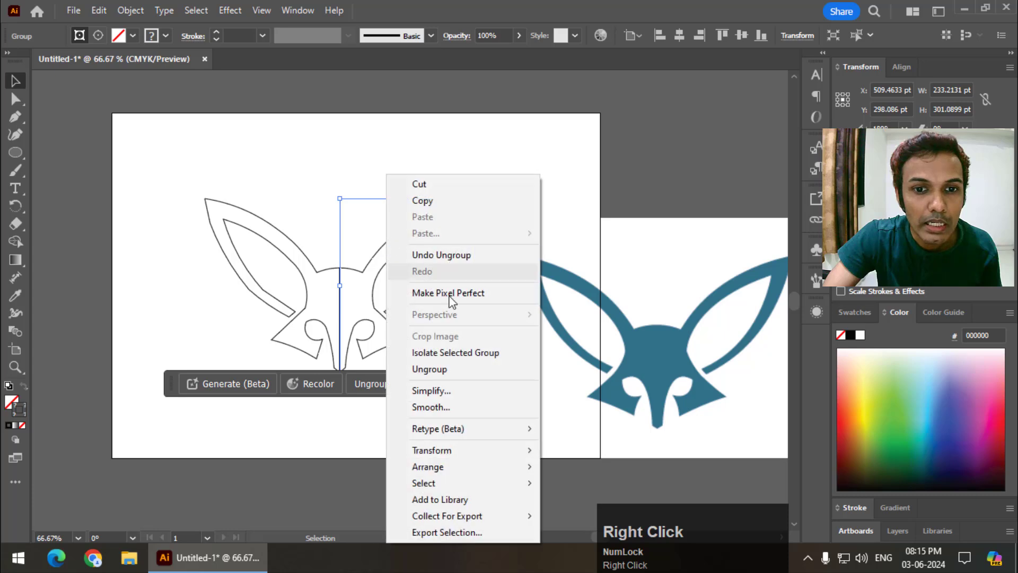
pyautogui.click(444, 370)
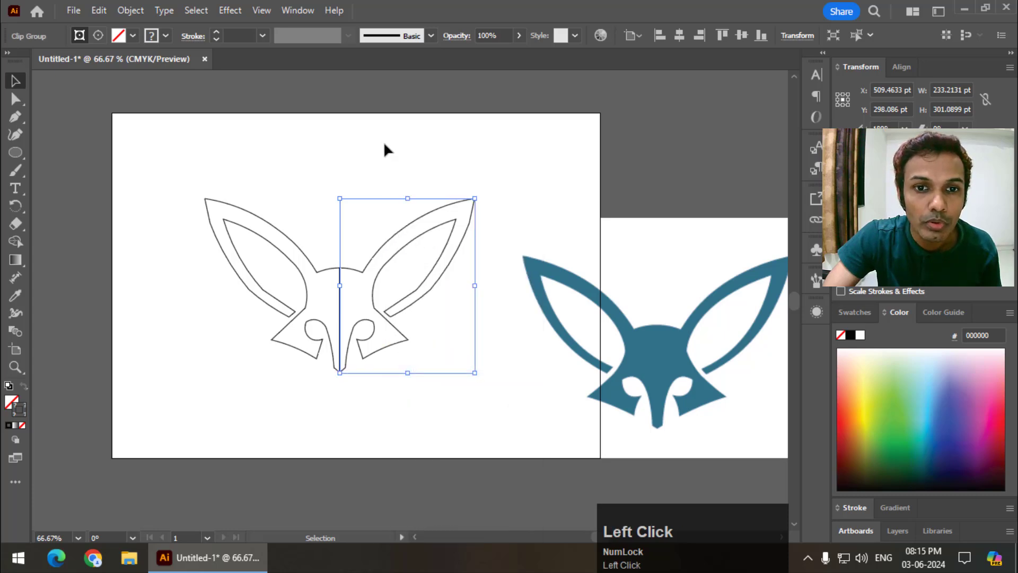
# Release the clipping mask on the right half of the fox head.
pyautogui.click(388, 159)
pyautogui.click(393, 230)
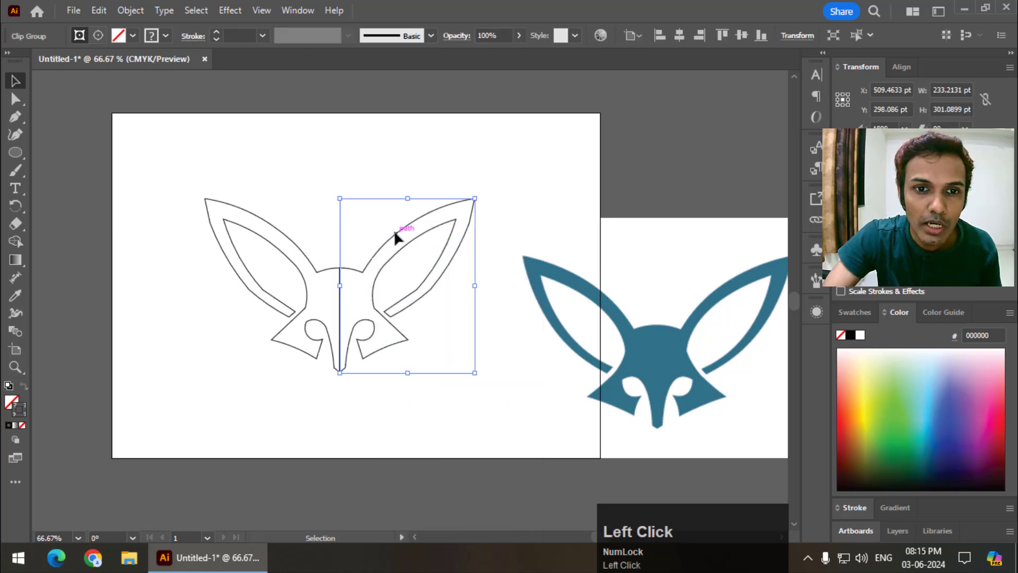
pyautogui.rightClick(393, 230)
pyautogui.click(451, 391)
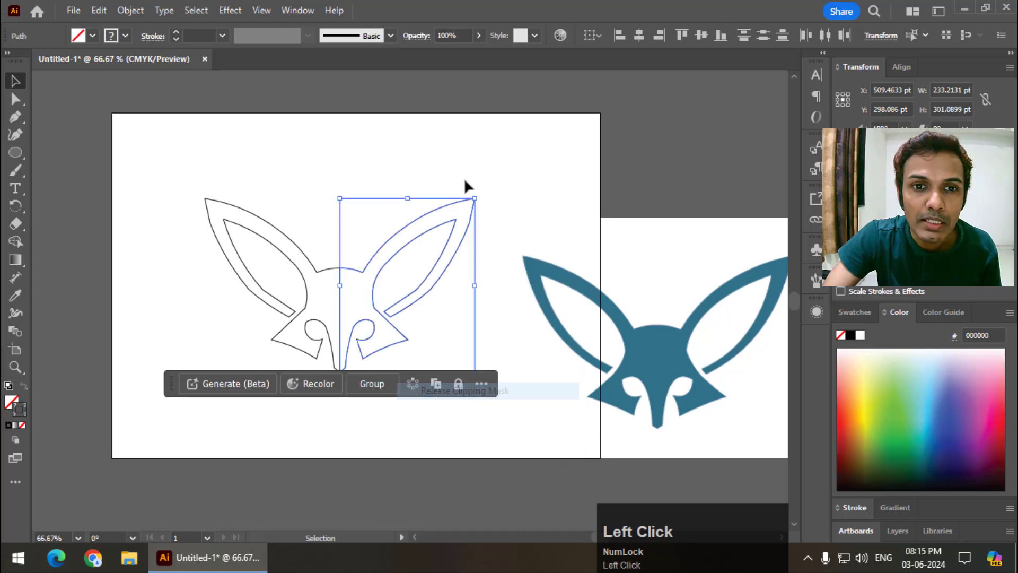
pyautogui.click(464, 185)
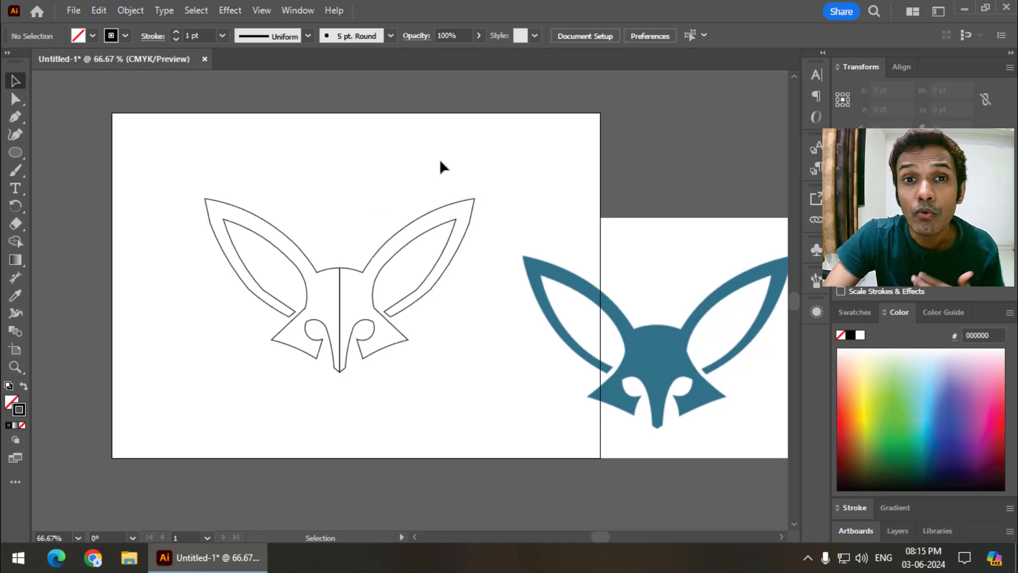
# Switch to Outline view and delete the leftover mask rectangle around the right half.
pyautogui.press('ctrl')
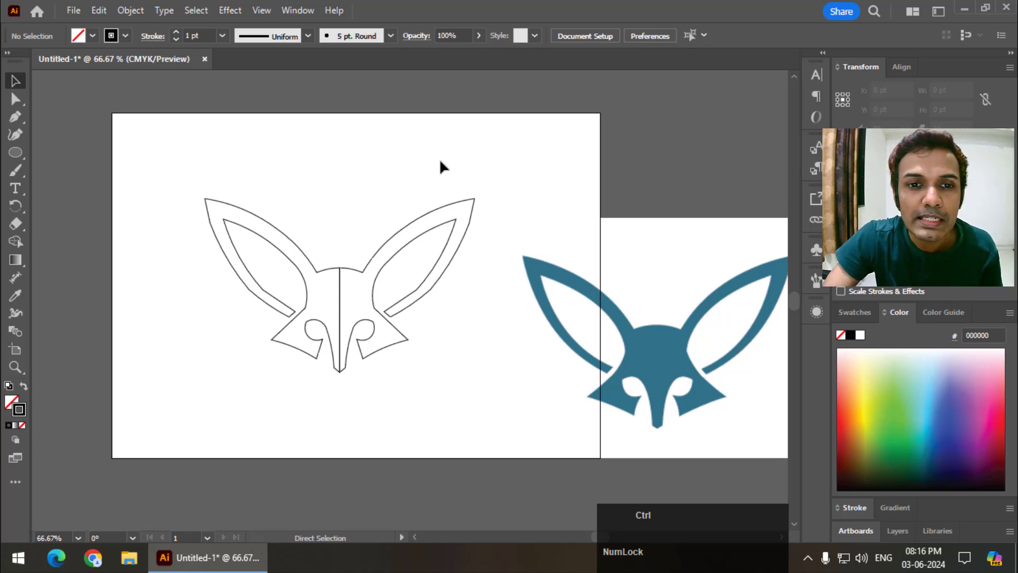
pyautogui.hotkey('ctrl', 'y')
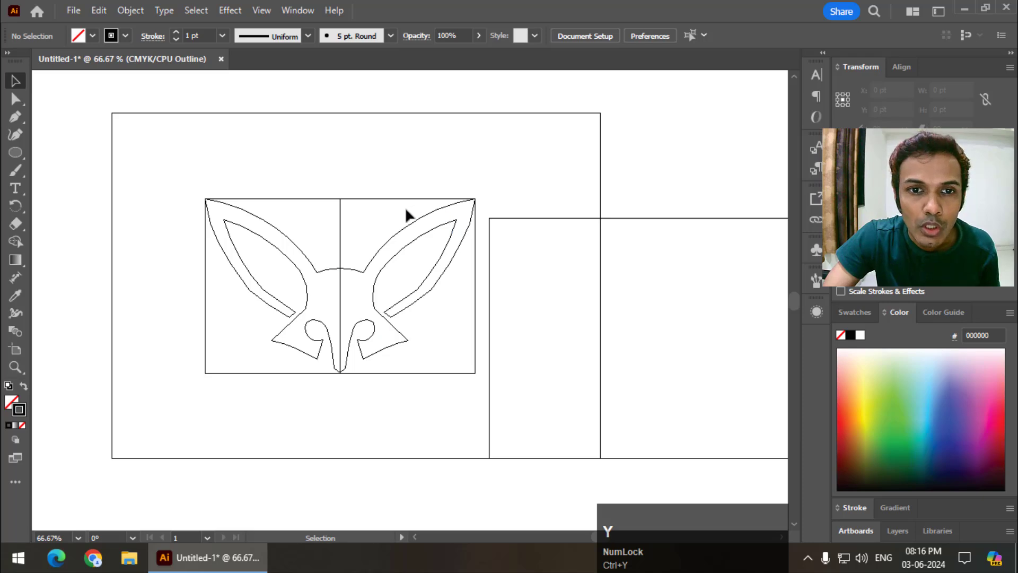
pyautogui.click(396, 199)
pyautogui.press('Delete')
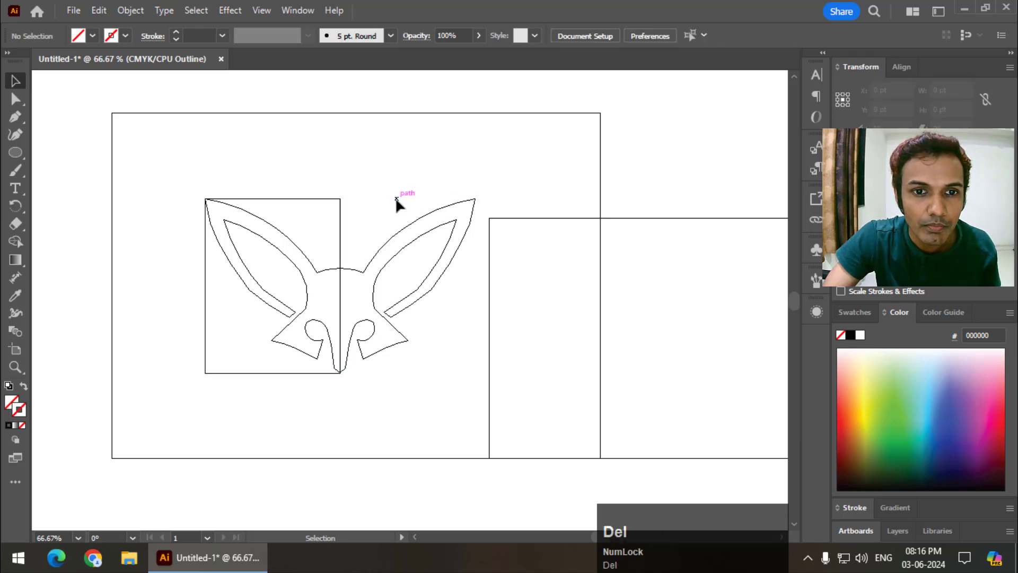
# Ungroup the left half of the fox head and release its clipping mask.
pyautogui.click(318, 200)
pyautogui.rightClick(318, 200)
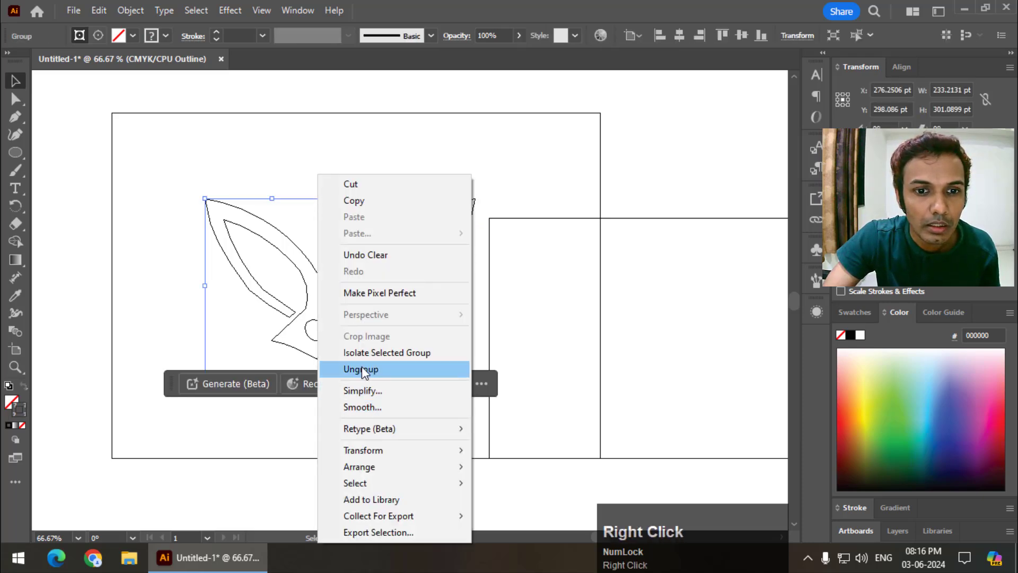
pyautogui.click(363, 370)
pyautogui.click(300, 195)
pyautogui.rightClick(299, 201)
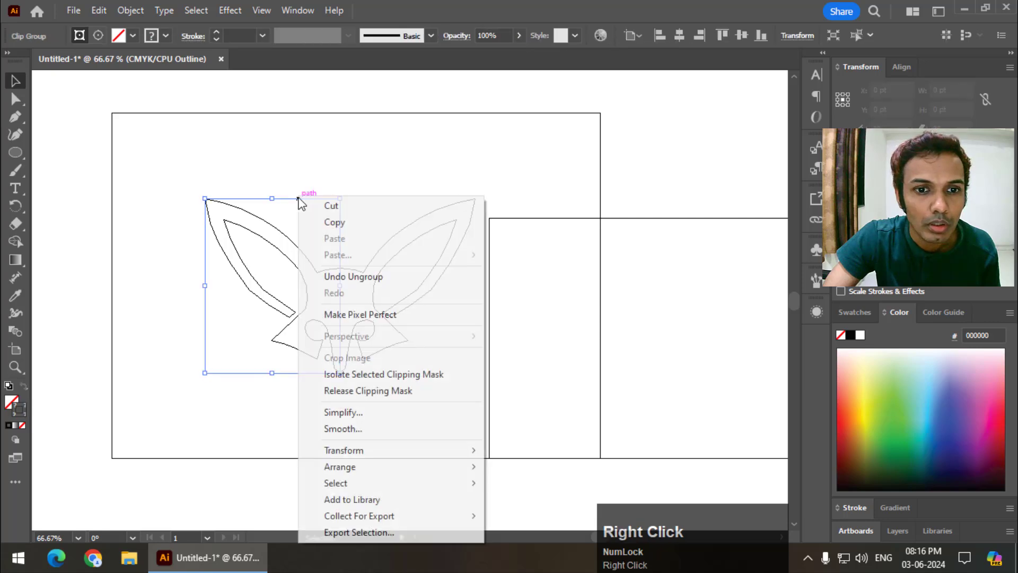
pyautogui.click(359, 391)
pyautogui.click(333, 159)
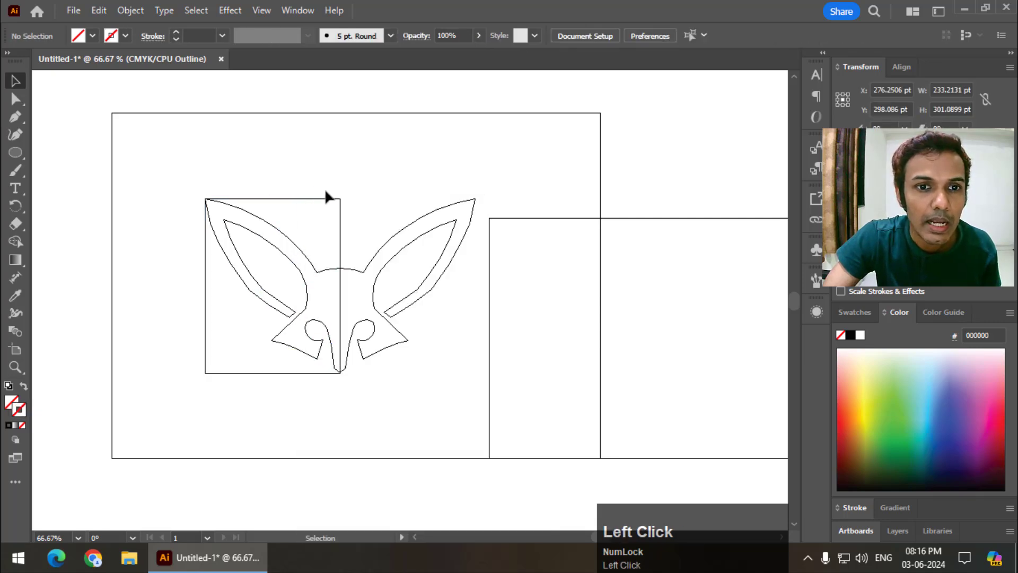
# Delete the leftover mask rectangle around the left half and return to Preview mode.
pyautogui.click(320, 199)
pyautogui.press('Delete')
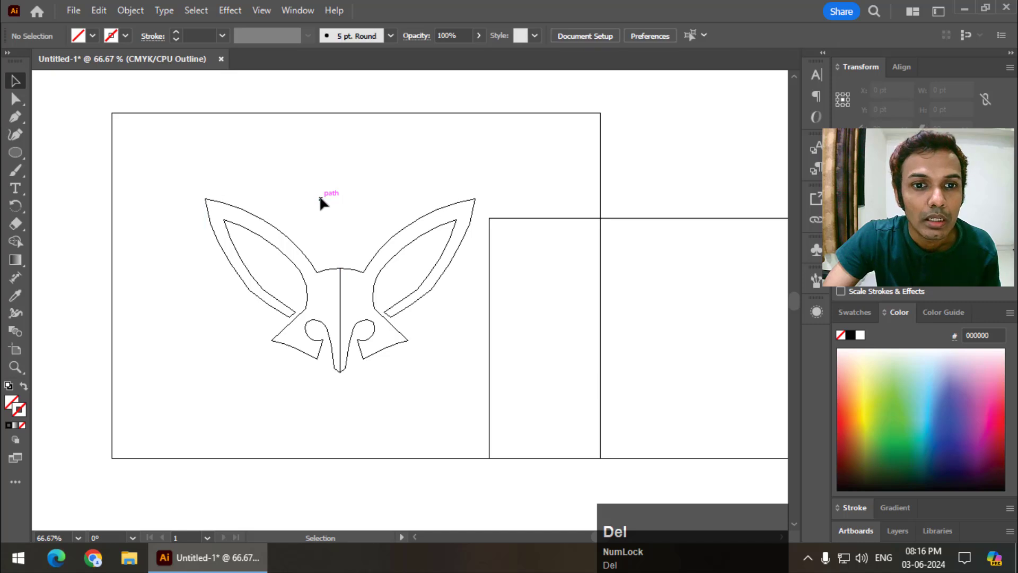
pyautogui.hotkey('ctrl', 'y')
pyautogui.click(368, 170)
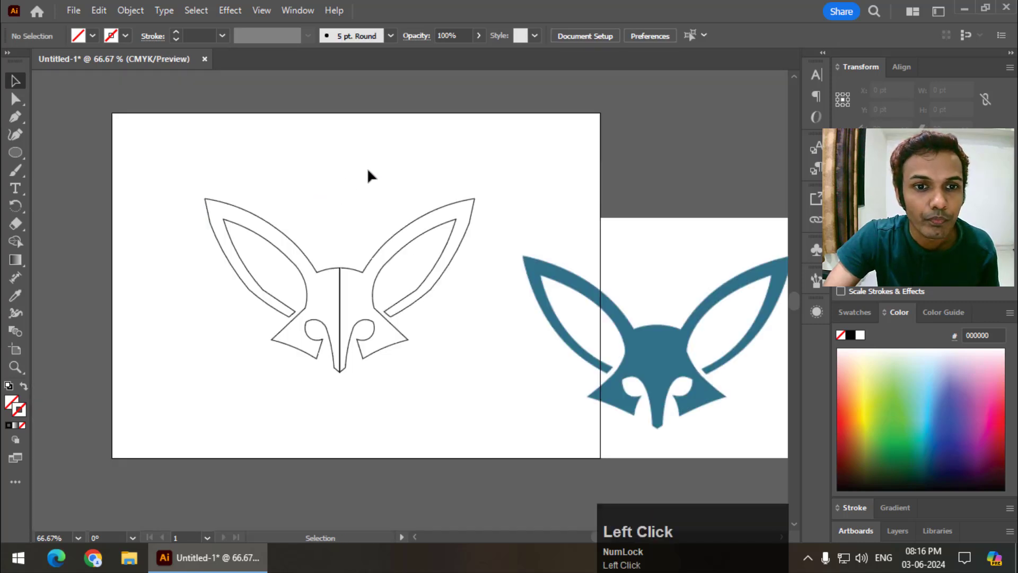
pyautogui.moveTo(185, 162); pyautogui.dragTo(499, 420)
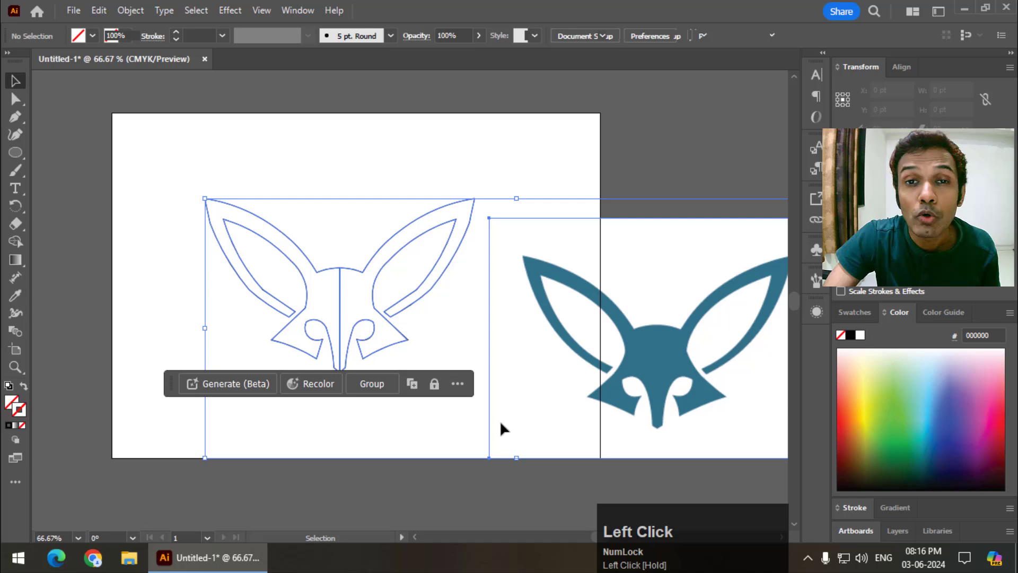
pyautogui.click(18, 241)
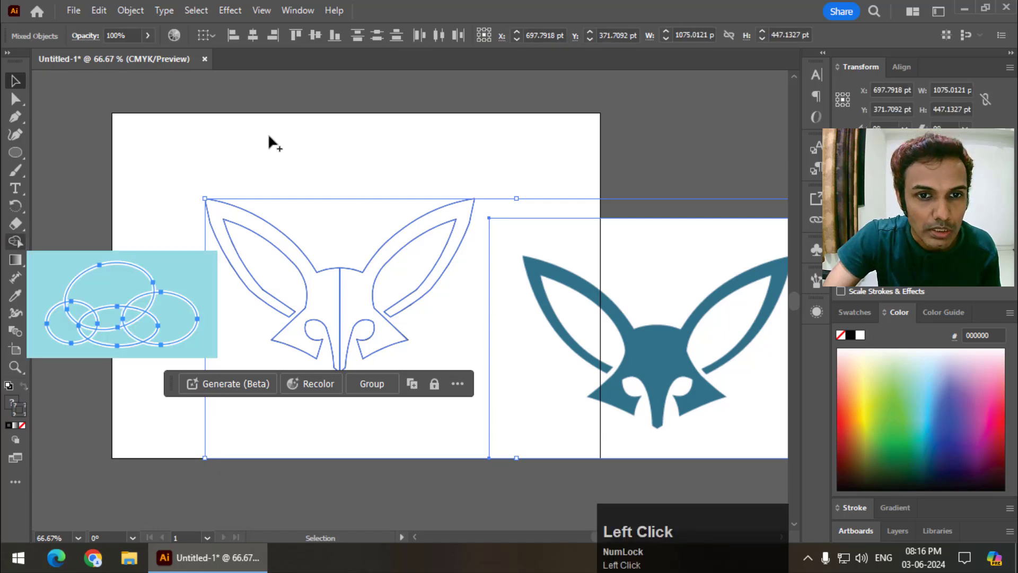
pyautogui.press('v')
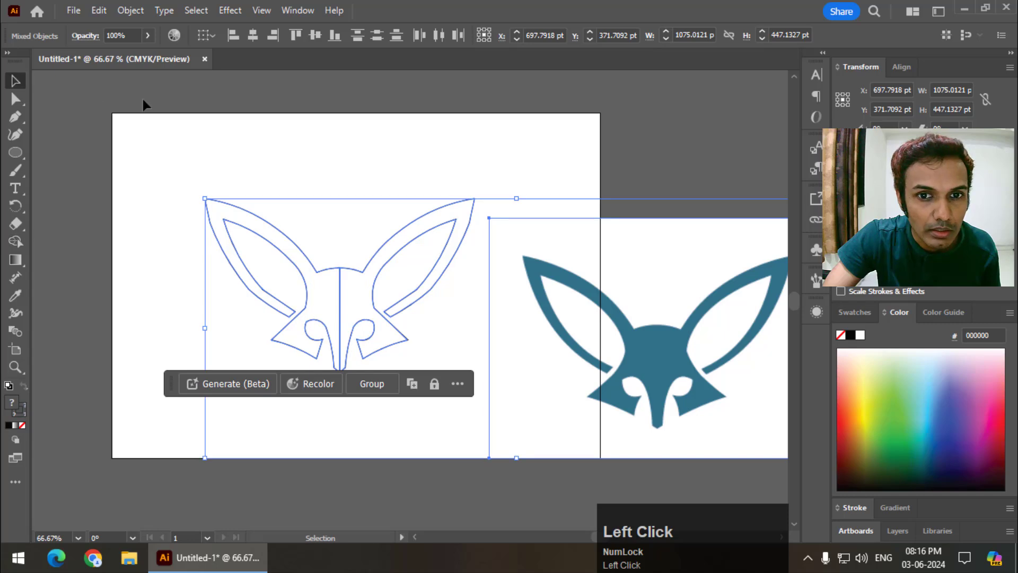
# Merge the left and right halves of the fox head into one shape with the Shape Builder tool.
pyautogui.moveTo(123, 104); pyautogui.dragTo(366, 359)
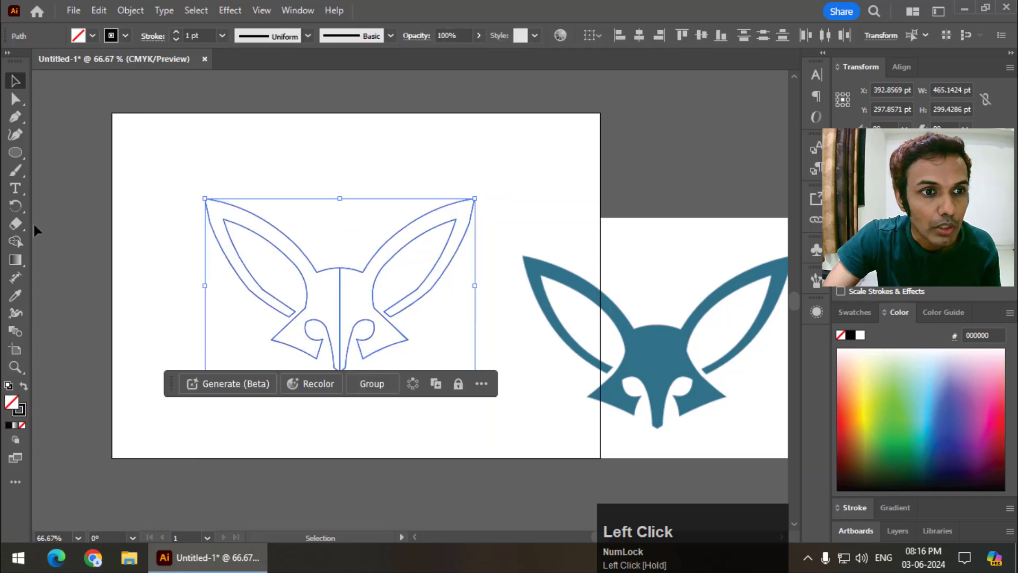
pyautogui.click(16, 241)
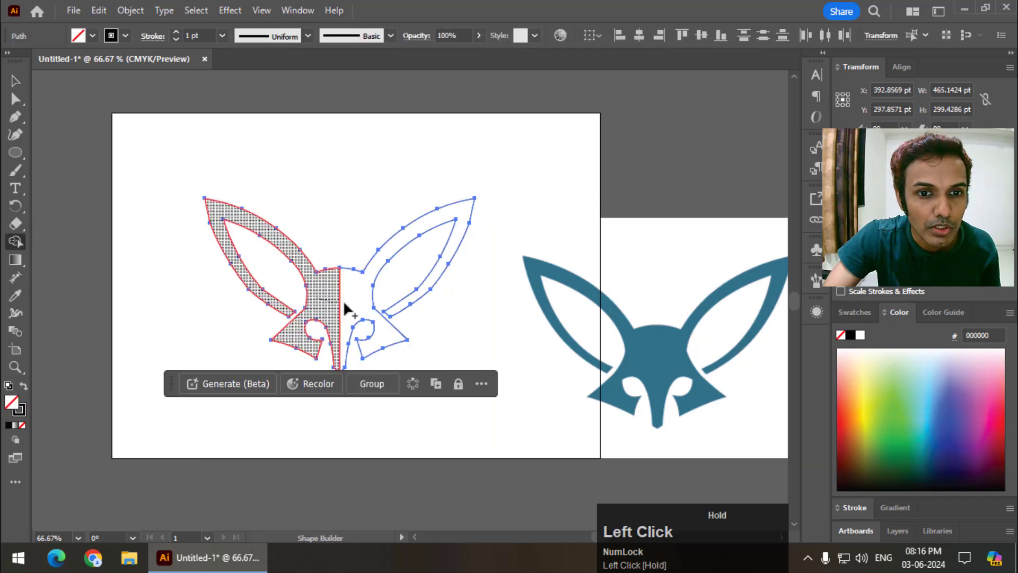
pyautogui.moveTo(342, 300); pyautogui.dragTo(411, 322)
pyautogui.press('v')
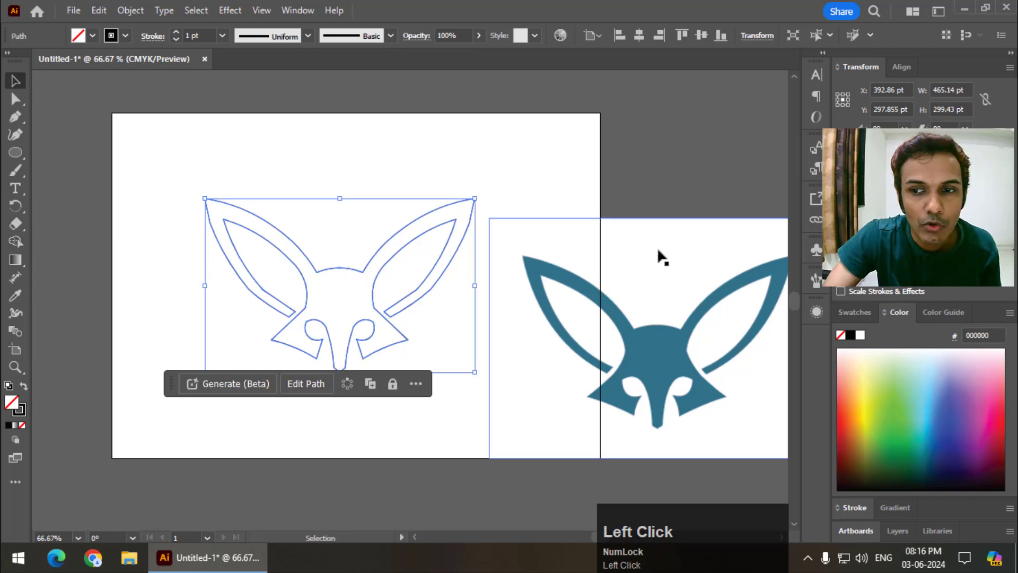
# Swap the fox head's fill and stroke, and fill the shape with a dark red swatch.
pyautogui.click(856, 312)
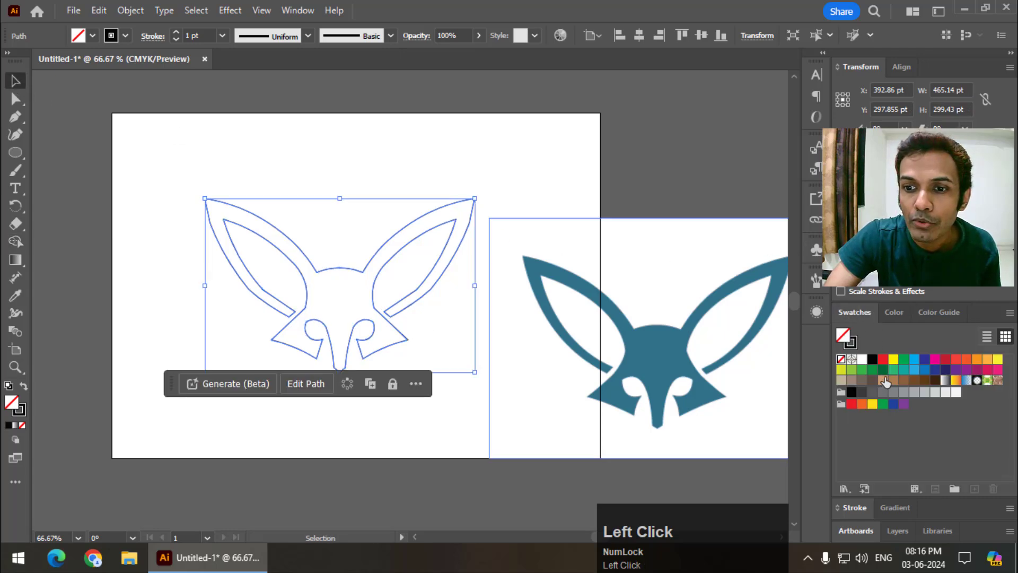
pyautogui.click(21, 388)
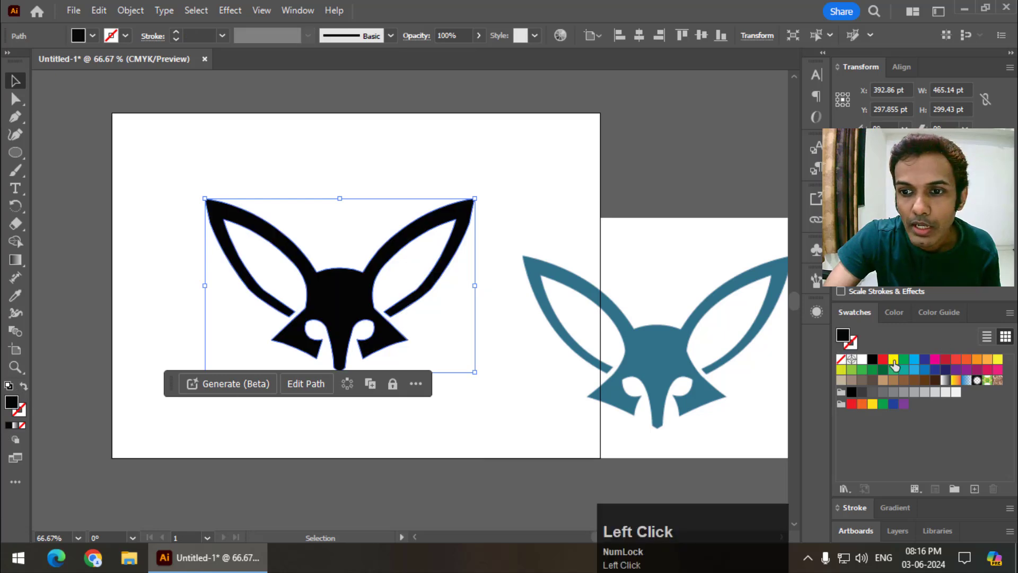
pyautogui.click(935, 360)
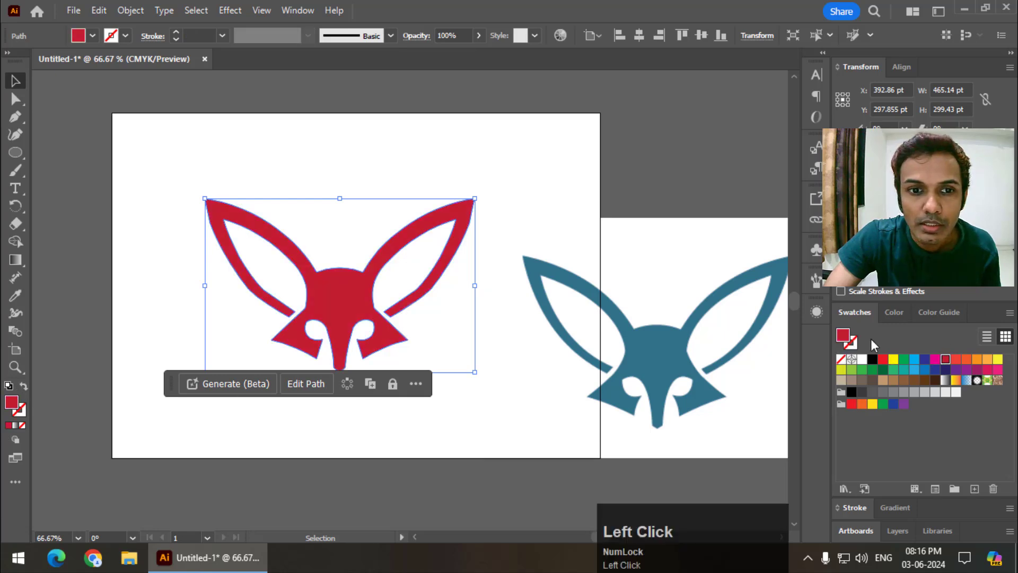
pyautogui.press('space')
pyautogui.moveTo(324, 259); pyautogui.dragTo(285, 233)
pyautogui.click(513, 138)
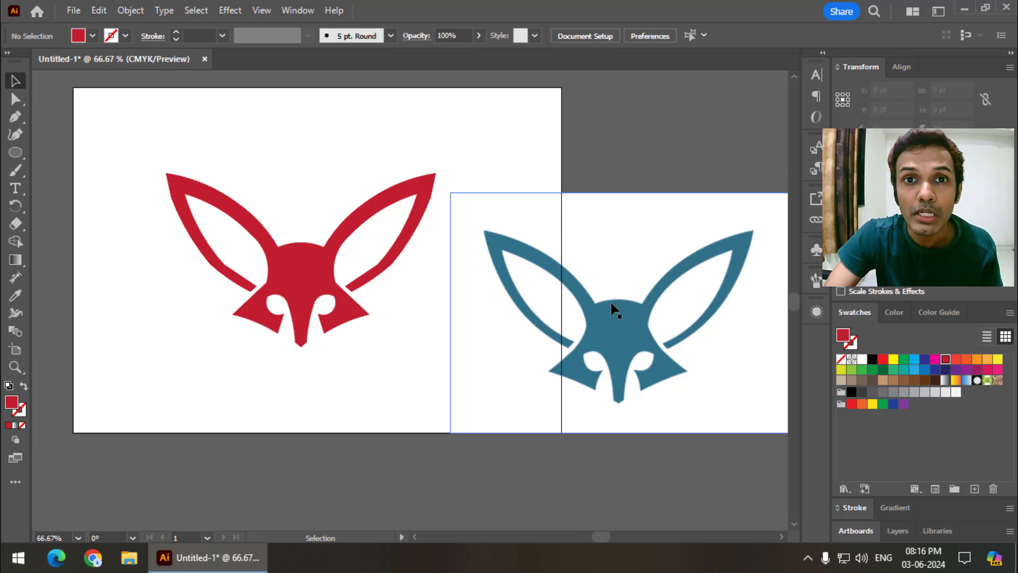
pyautogui.click(130, 10)
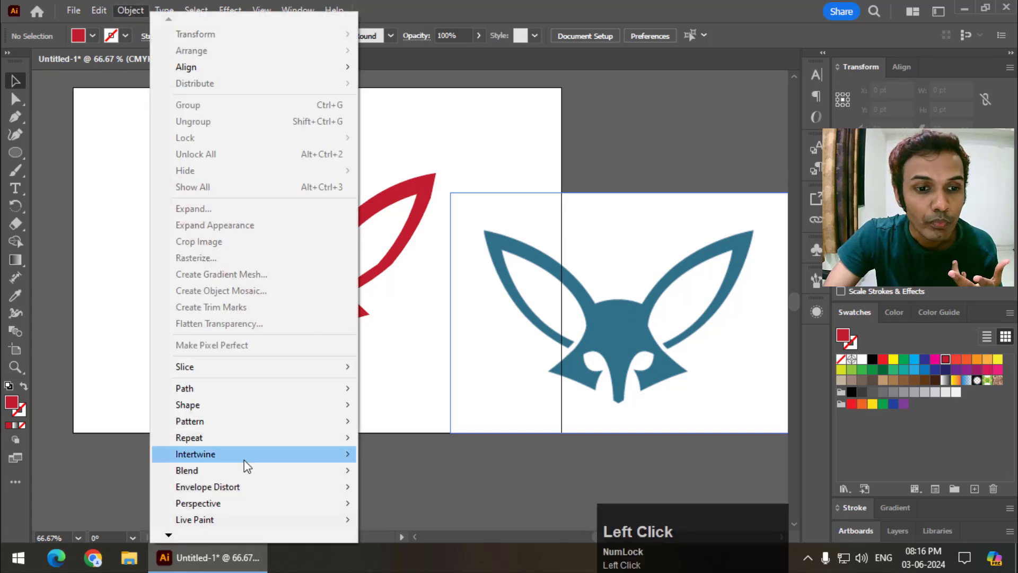
pyautogui.moveTo(242, 439)
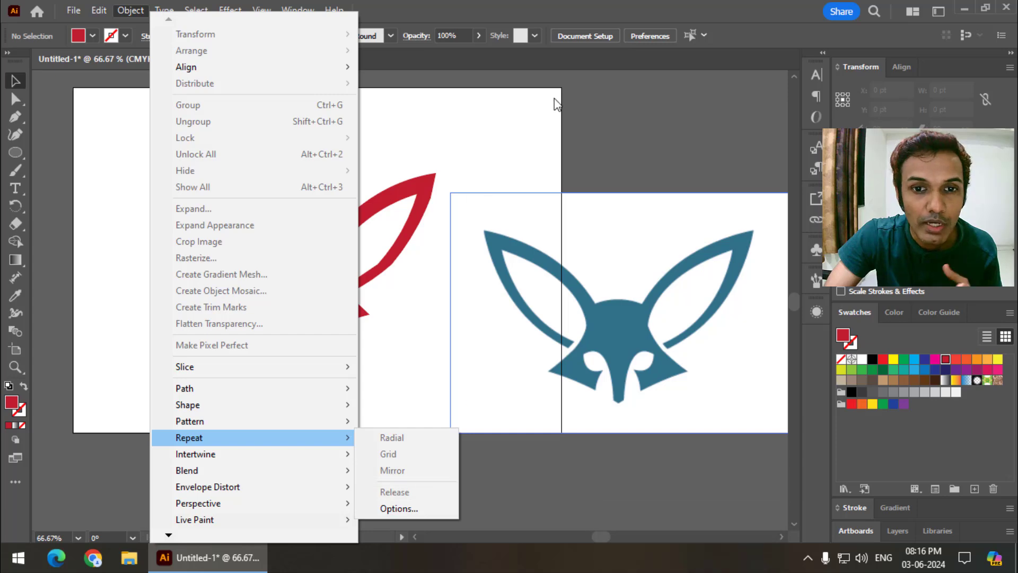
pyautogui.click(559, 126)
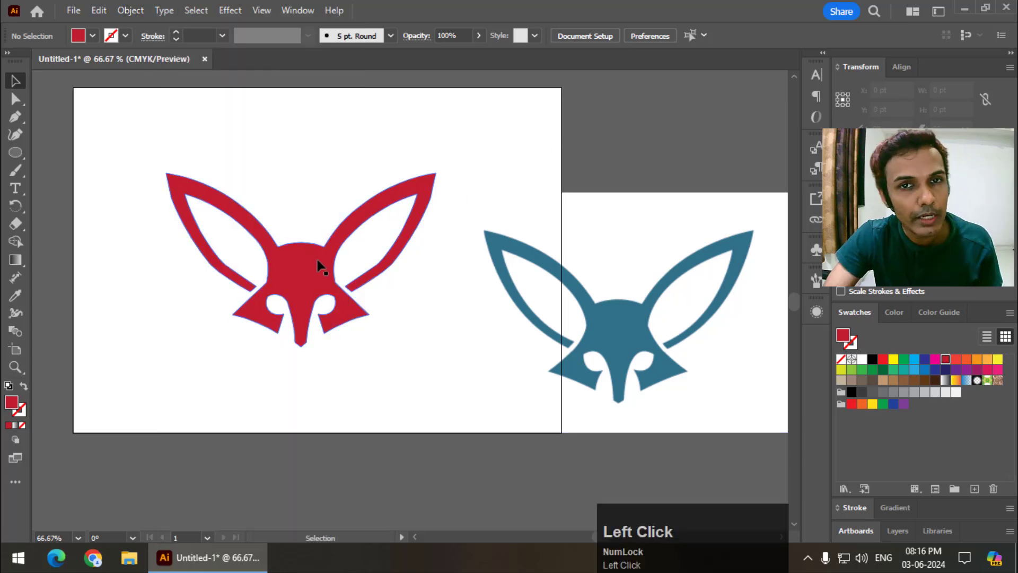